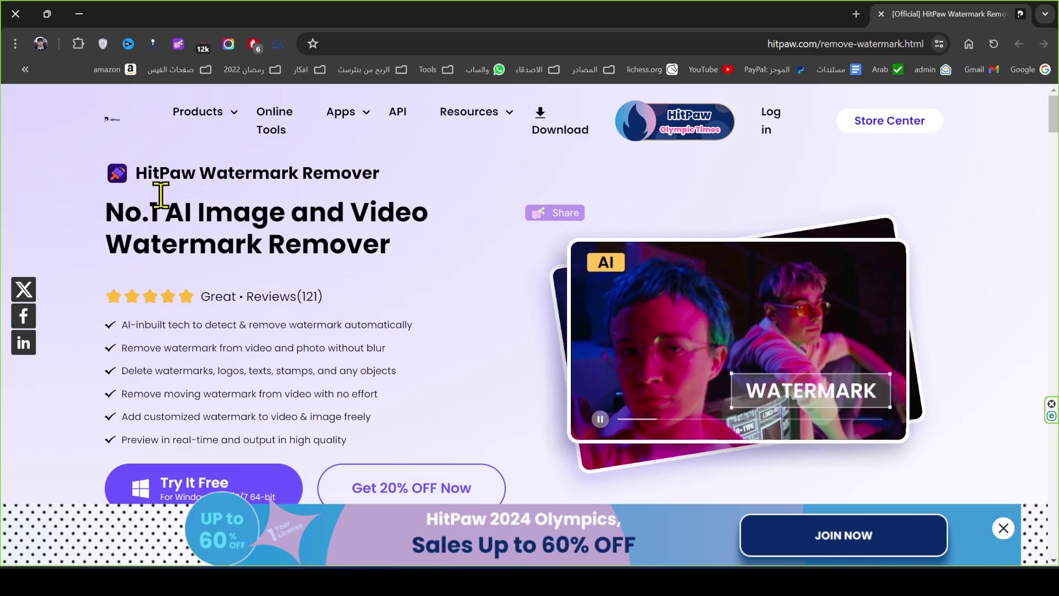
- Download the free Windows version of HitPaw Watermark Remover and save its installer to the Desktop
{"action": "scroll", "coordinate": [375, 232], "scroll_direction": "down", "scroll_amount": 2}
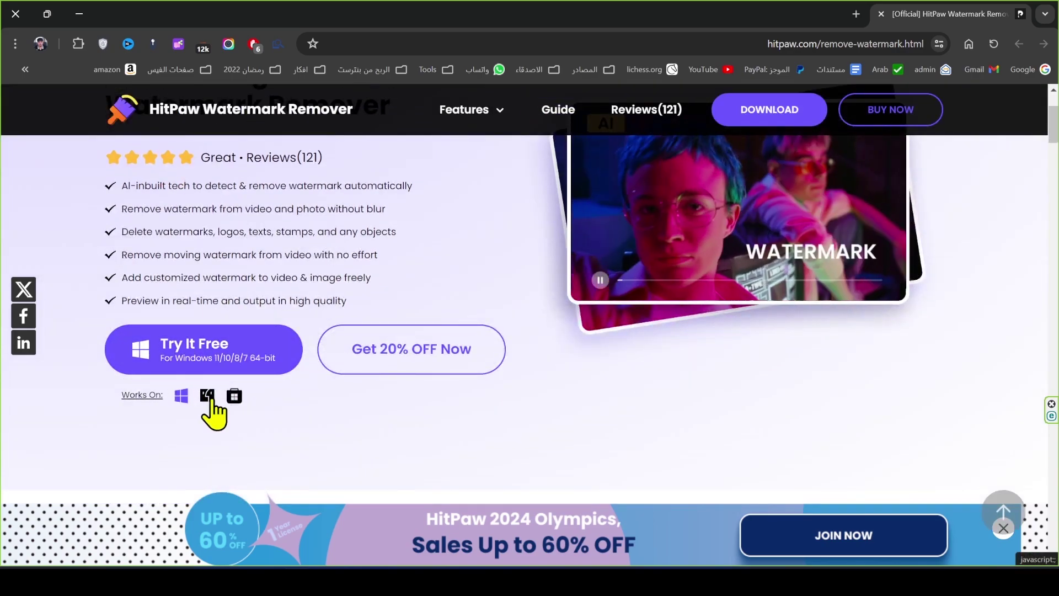
{"action": "left_click", "coordinate": [208, 398]}
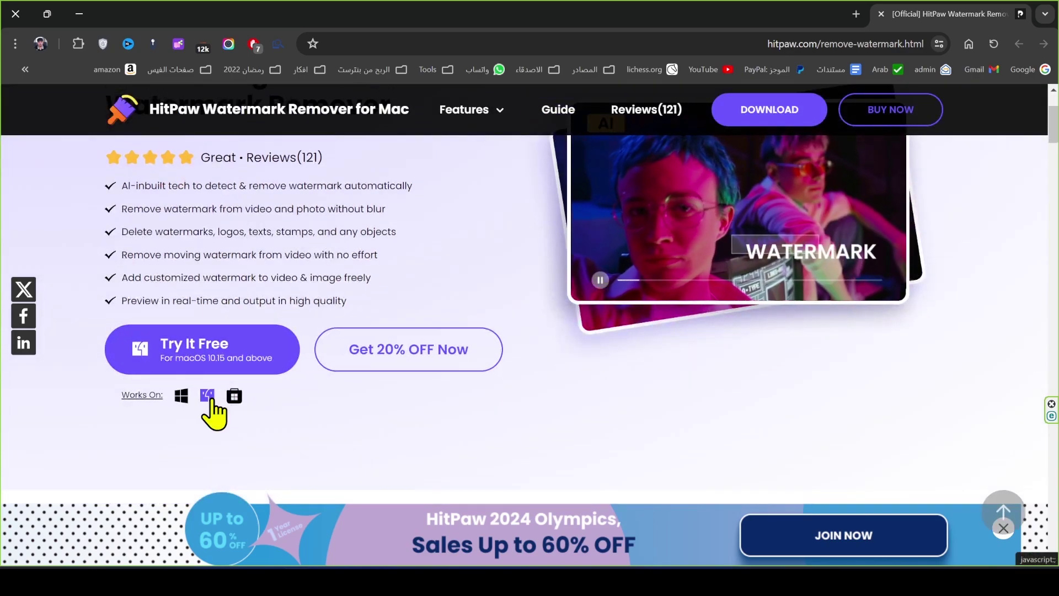
{"action": "left_click", "coordinate": [181, 396]}
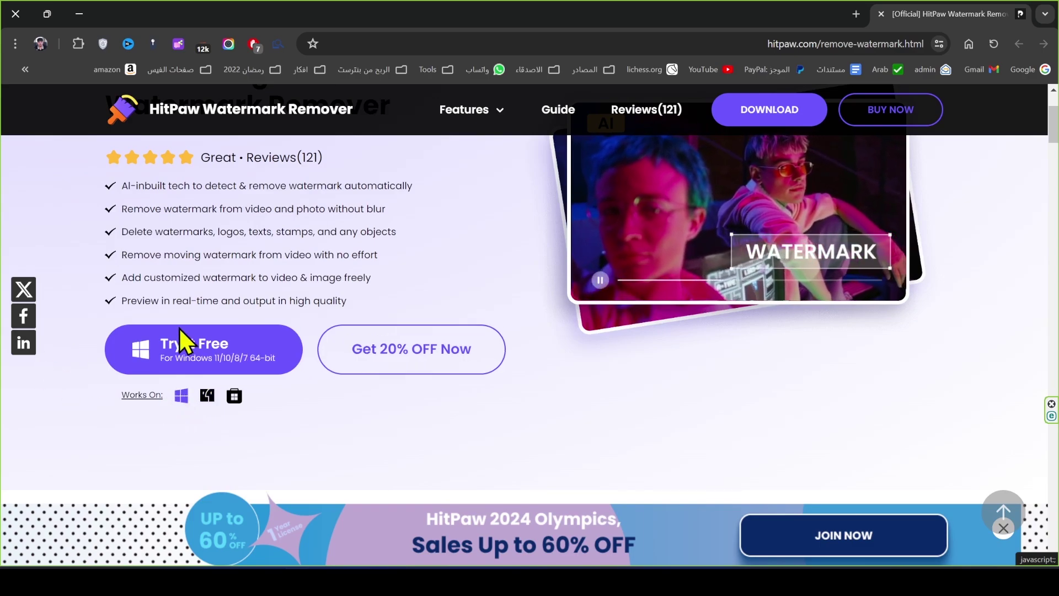
{"action": "left_click", "coordinate": [212, 364]}
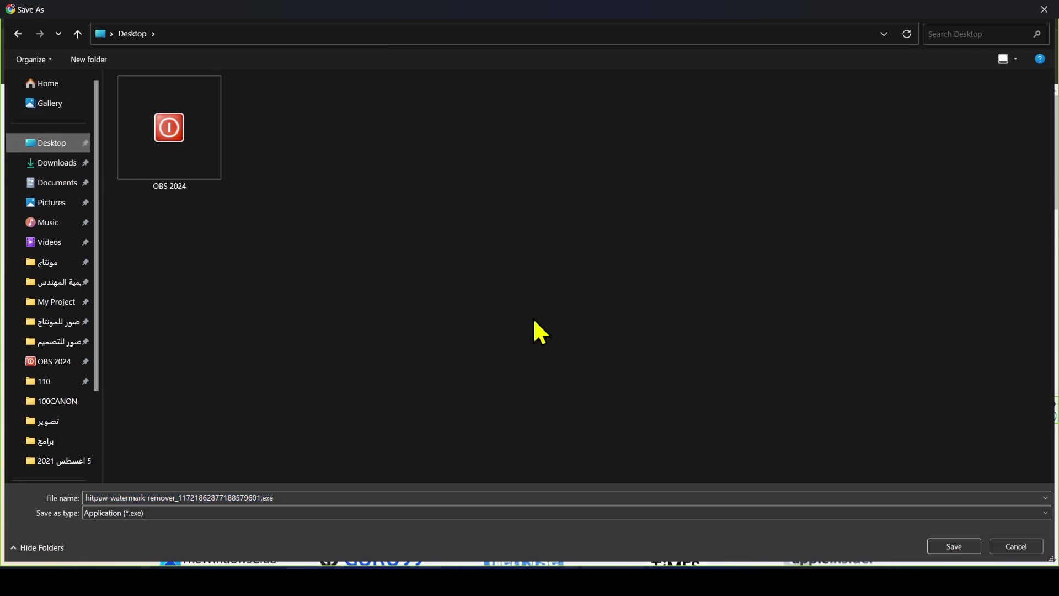
{"action": "left_click", "coordinate": [950, 547]}
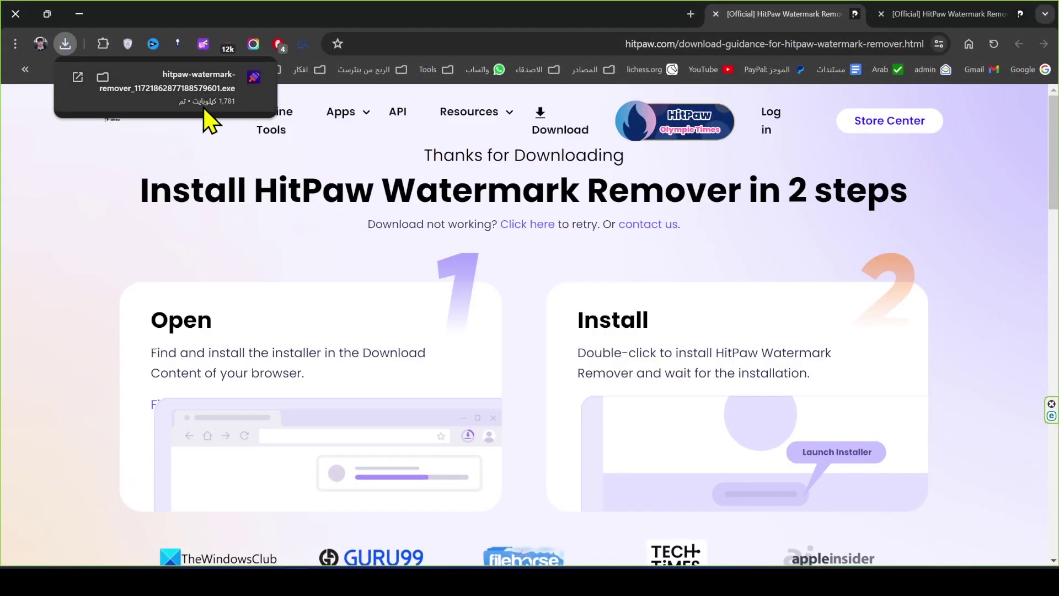
- Launch the downloaded installer, set the setup language to Arabic (العربية), and install HitPaw Watermark Remover in the default path
{"action": "left_click", "coordinate": [207, 101]}
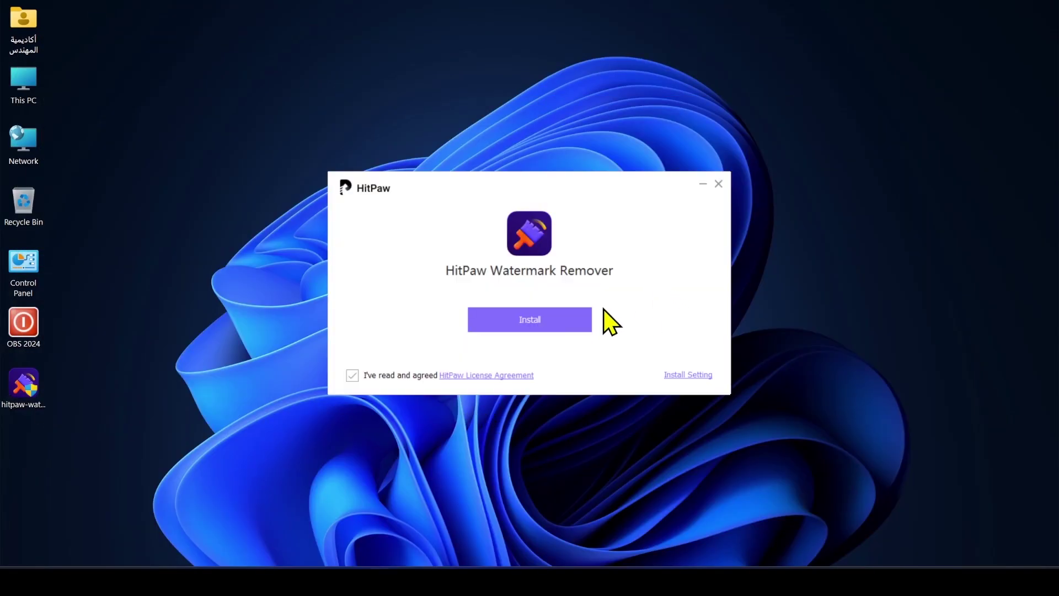
{"action": "left_click", "coordinate": [690, 377]}
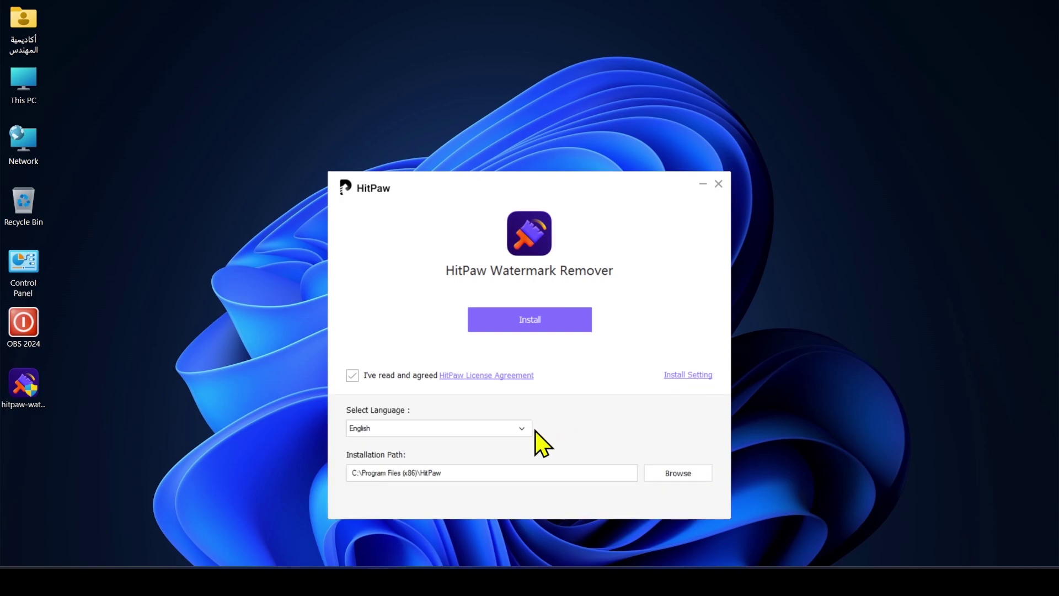
{"action": "left_click", "coordinate": [521, 430]}
{"action": "left_click", "coordinate": [405, 382]}
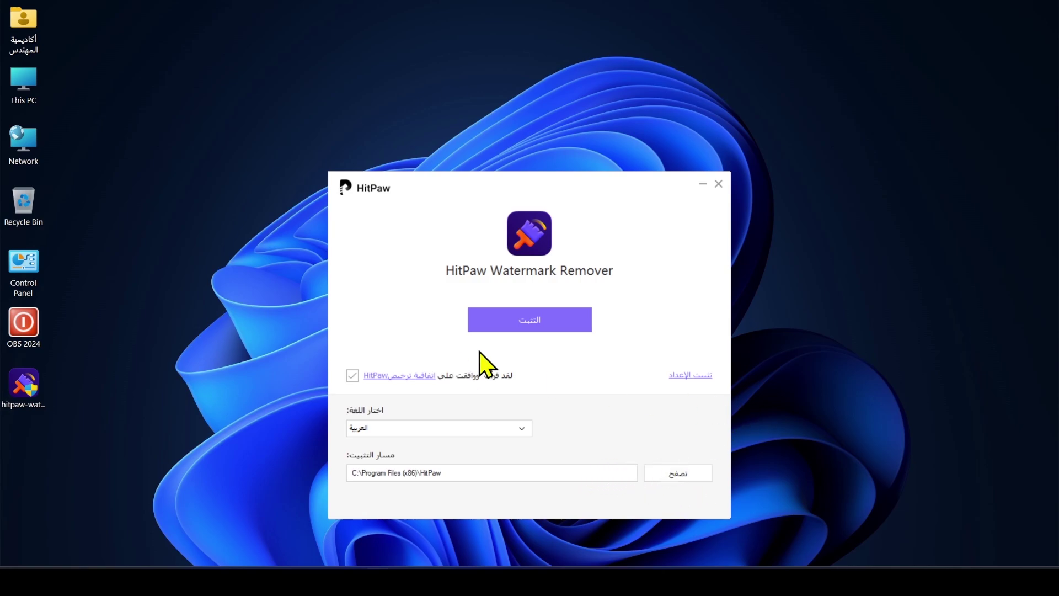
{"action": "left_click", "coordinate": [527, 325]}
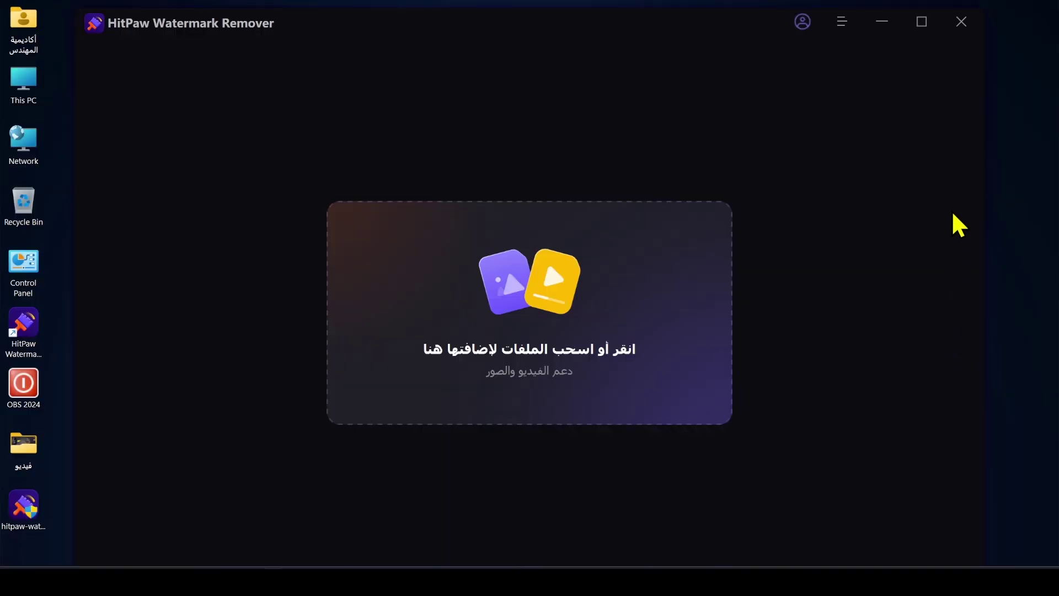
- Examine the watermarks in 01.png, فيديو قصير.mp4 and كمين الدولار.mp4 from the desktop folder فيديو
{"action": "left_click", "coordinate": [882, 22]}
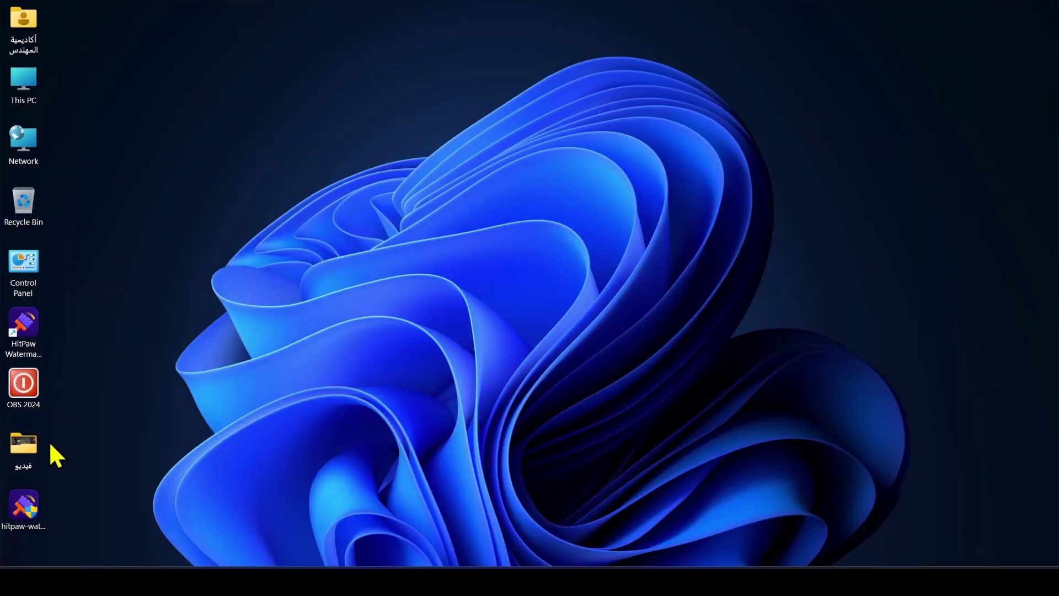
{"action": "double_click", "coordinate": [24, 452]}
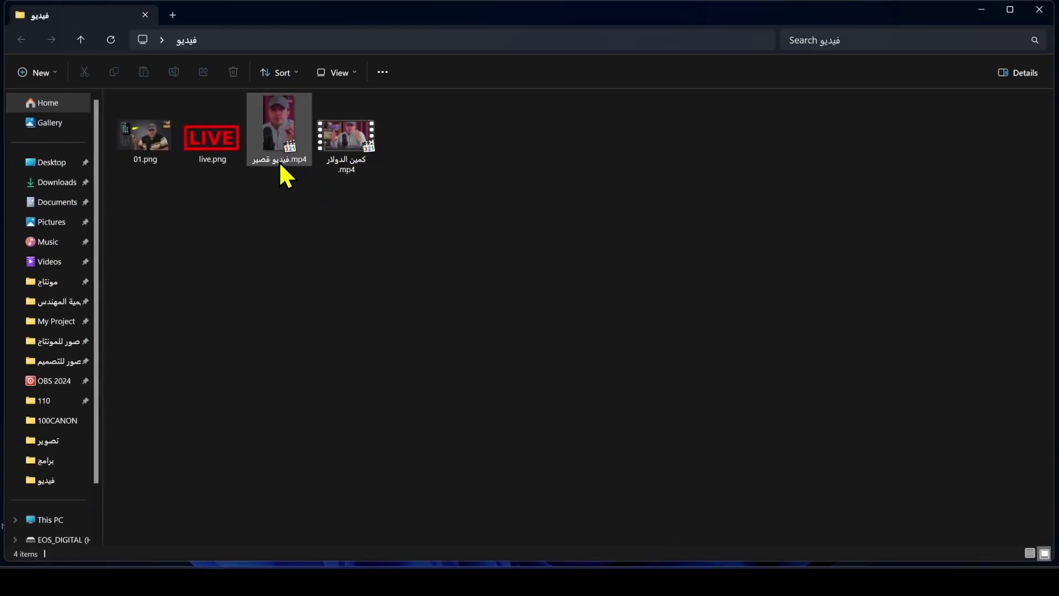
{"action": "double_click", "coordinate": [145, 146]}
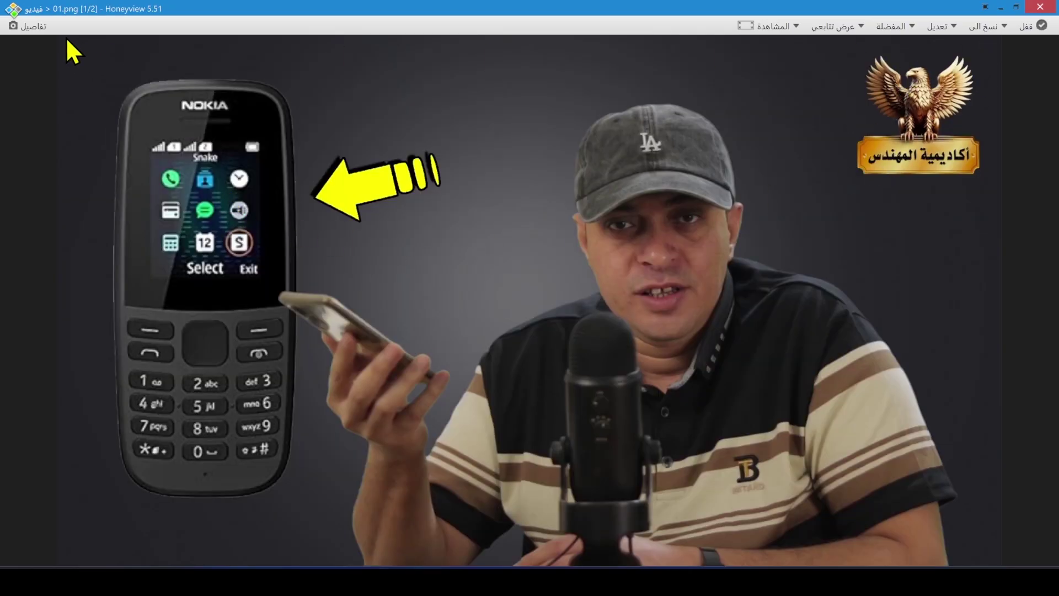
{"action": "key", "text": "Escape"}
{"action": "double_click", "coordinate": [298, 140]}
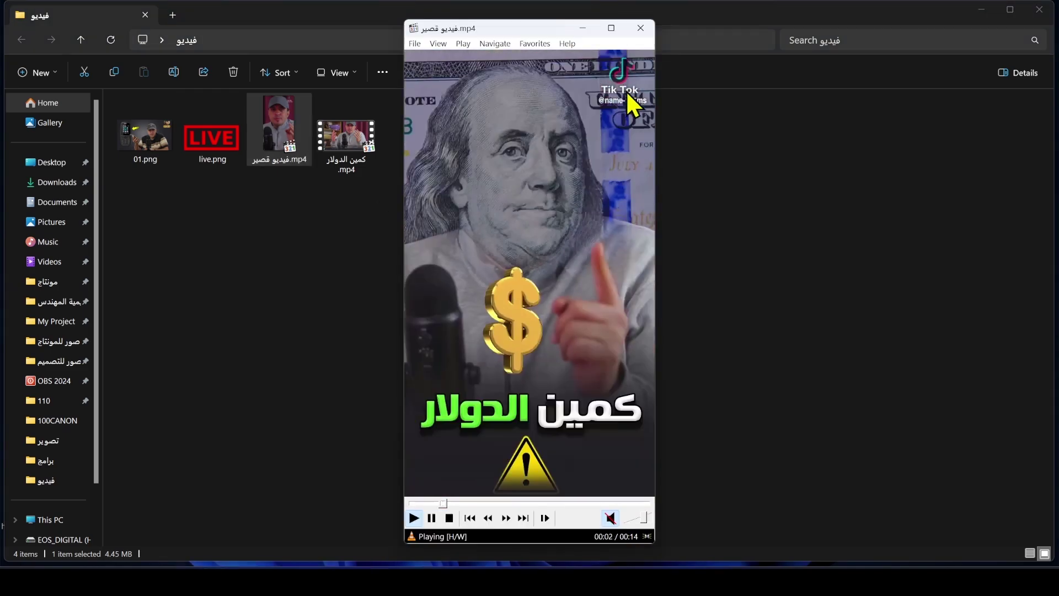
{"action": "left_click", "coordinate": [640, 28]}
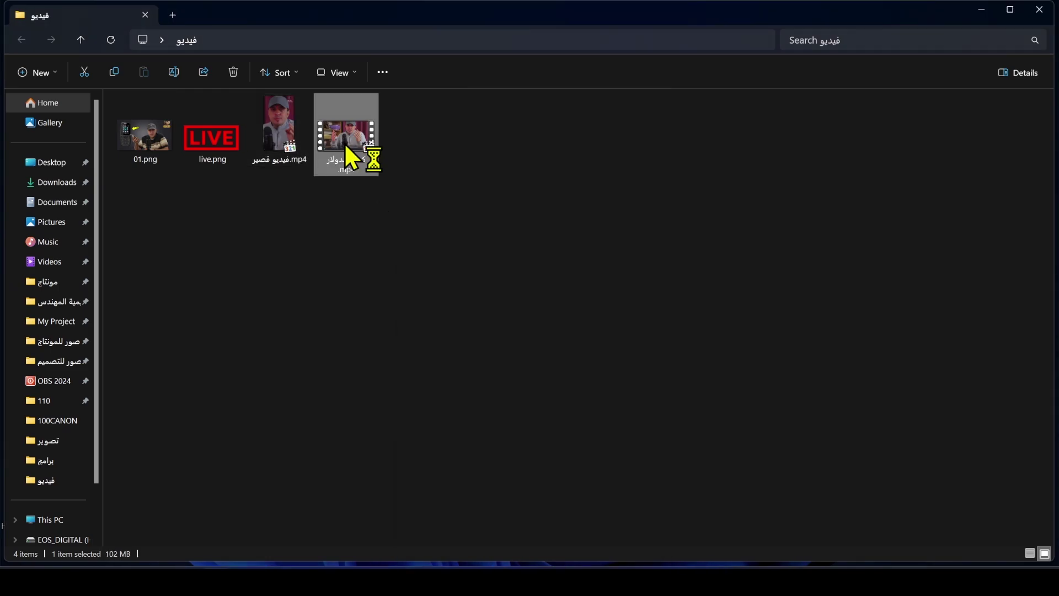
{"action": "double_click", "coordinate": [347, 145]}
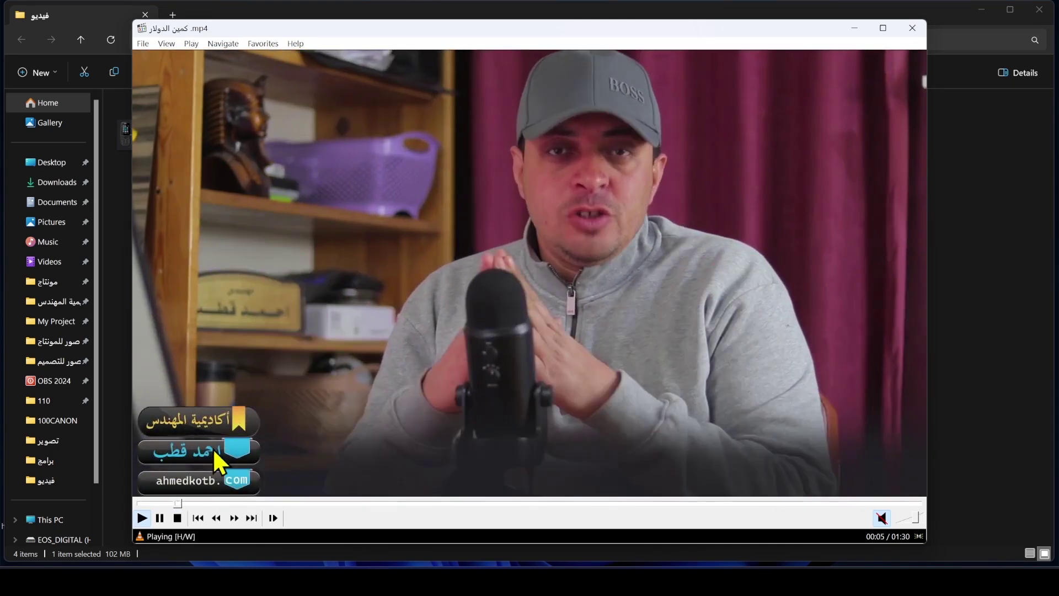
{"action": "left_click", "coordinate": [911, 29]}
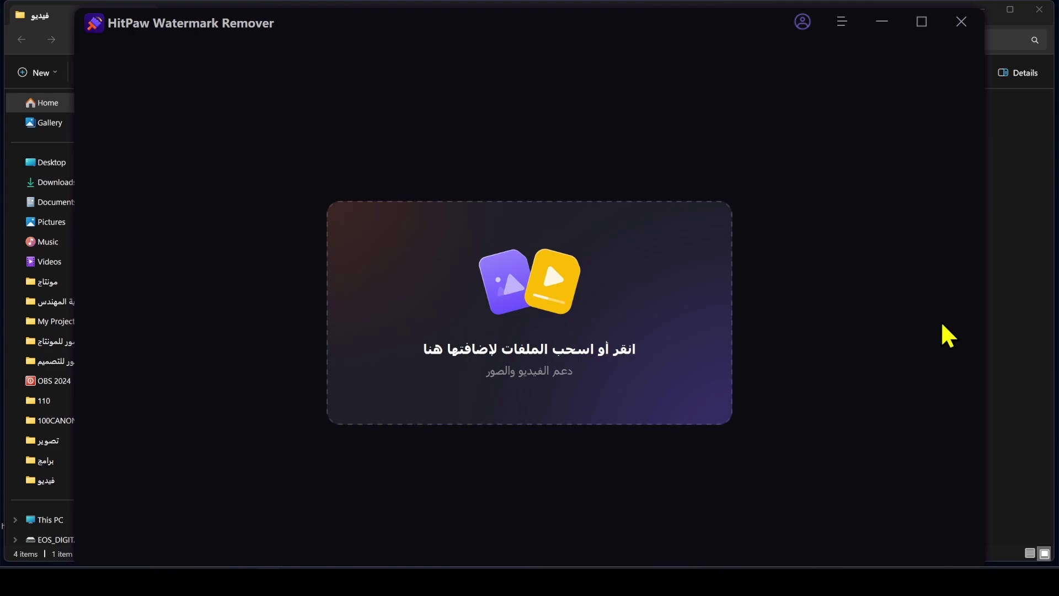
- Import كمين الدولار.mp4 from the Desktop folder فيديو into HitPaw Watermark Remover
{"action": "left_click", "coordinate": [533, 328]}
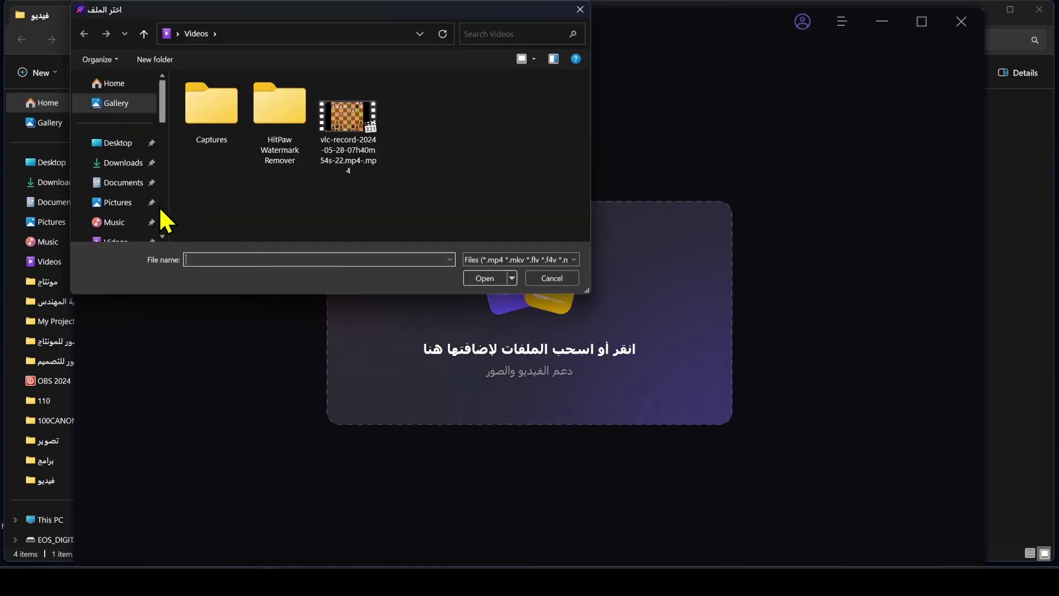
{"action": "left_click", "coordinate": [123, 144]}
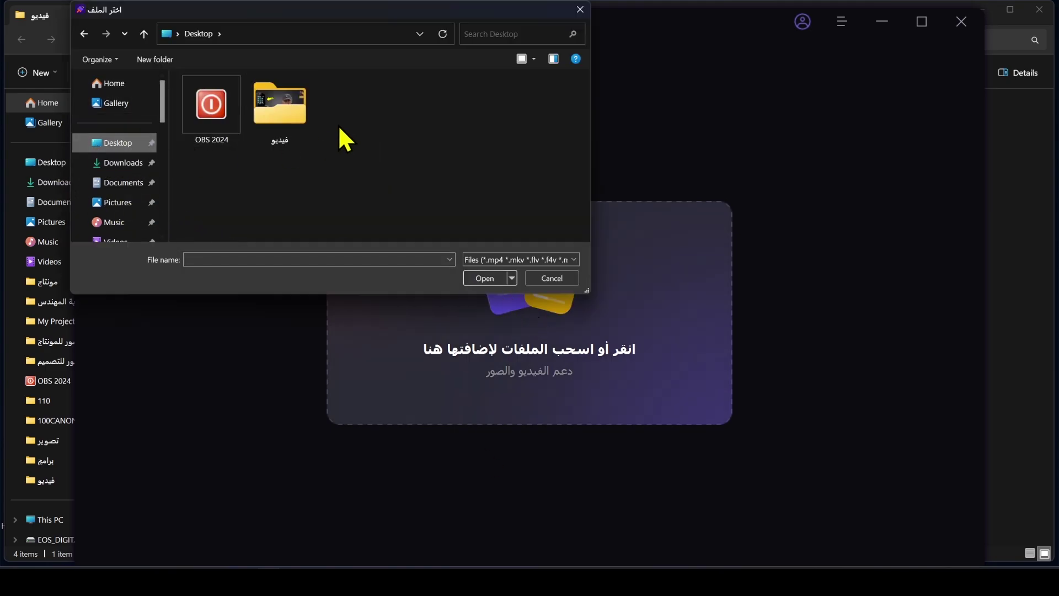
{"action": "double_click", "coordinate": [292, 113]}
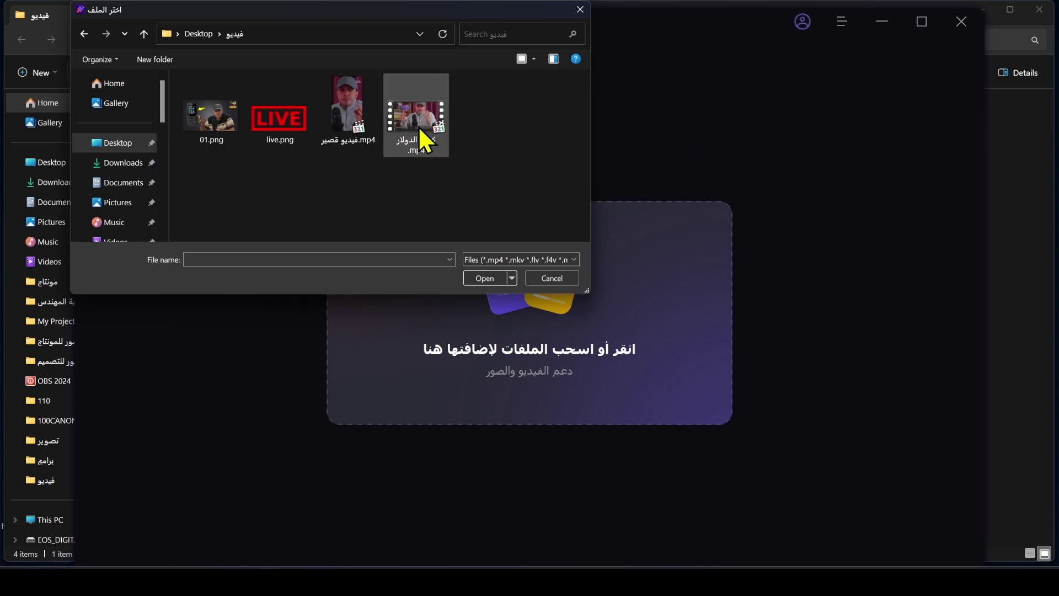
{"action": "double_click", "coordinate": [423, 119]}
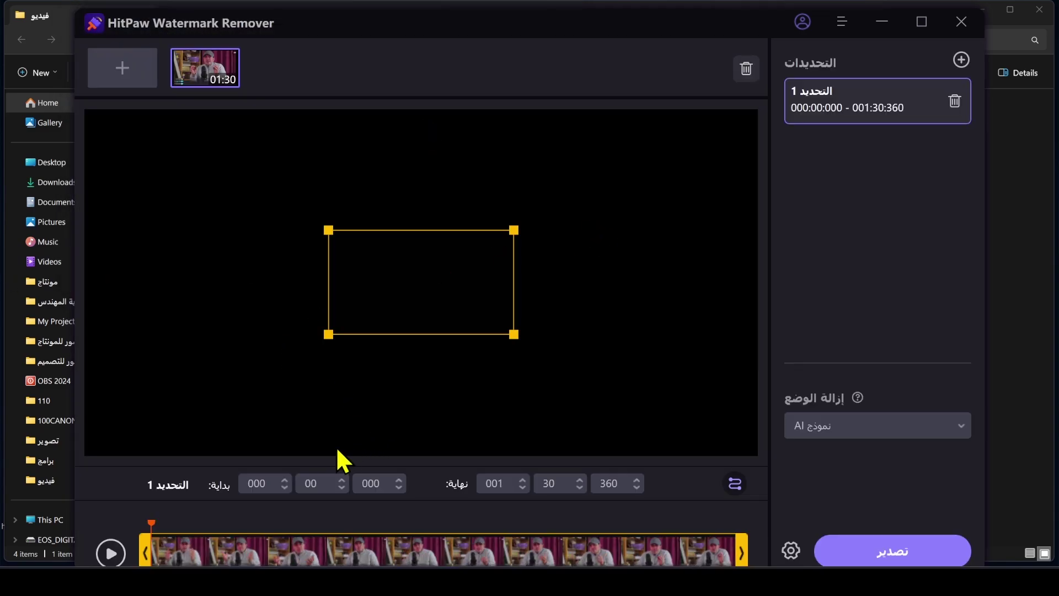
- Fit the selection box tightly around the three stacked logo banners in the video and set the removal mode to ملء سلس
{"action": "left_click_drag", "start_coordinate": [148, 521], "coordinate": [170, 521]}
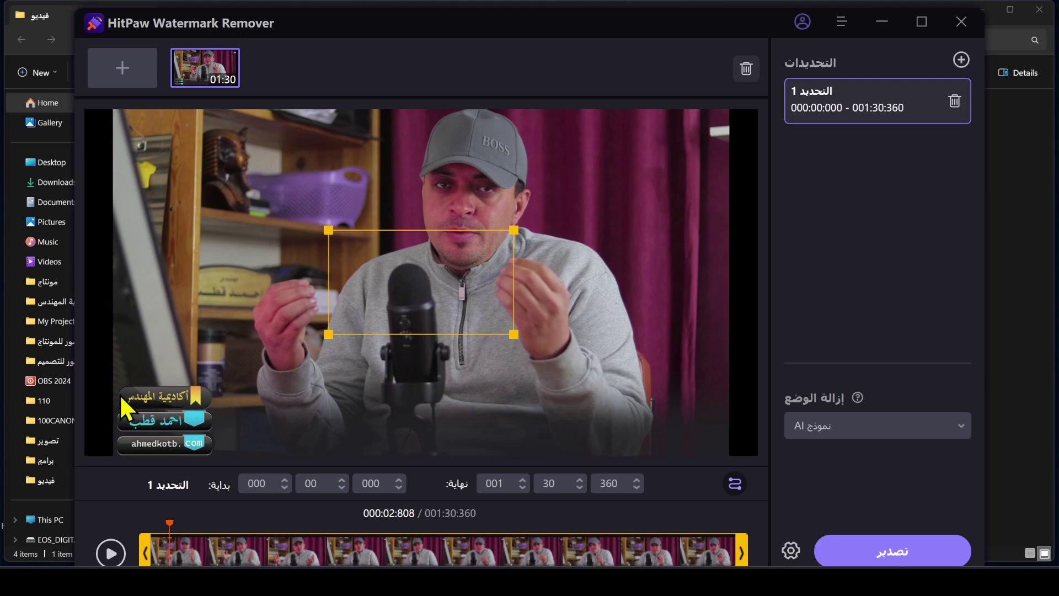
{"action": "left_click_drag", "start_coordinate": [408, 277], "coordinate": [199, 401]}
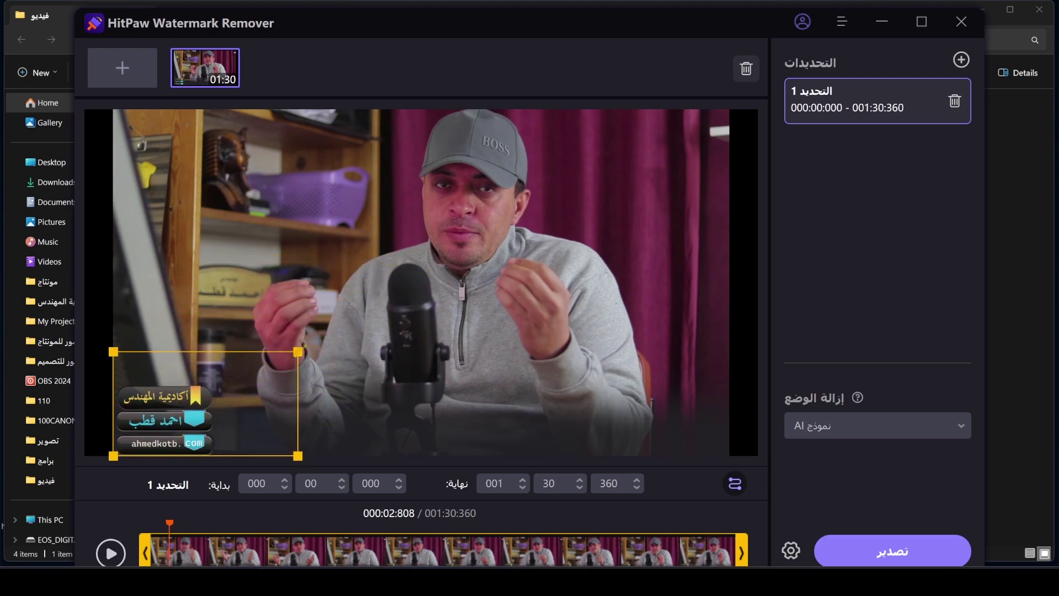
{"action": "left_click_drag", "start_coordinate": [298, 351], "coordinate": [226, 377]}
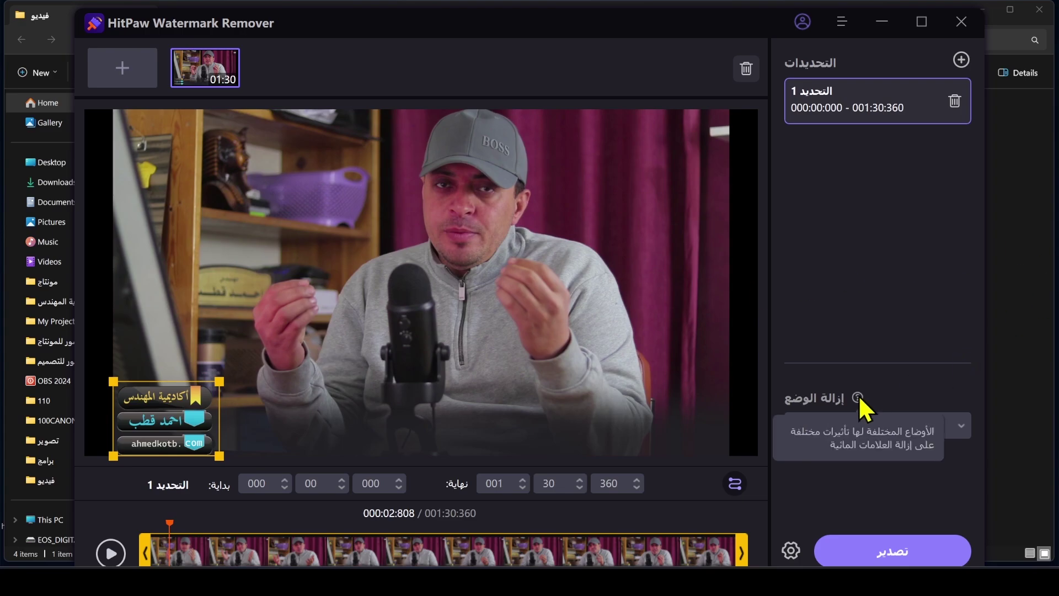
{"action": "left_click", "coordinate": [832, 428]}
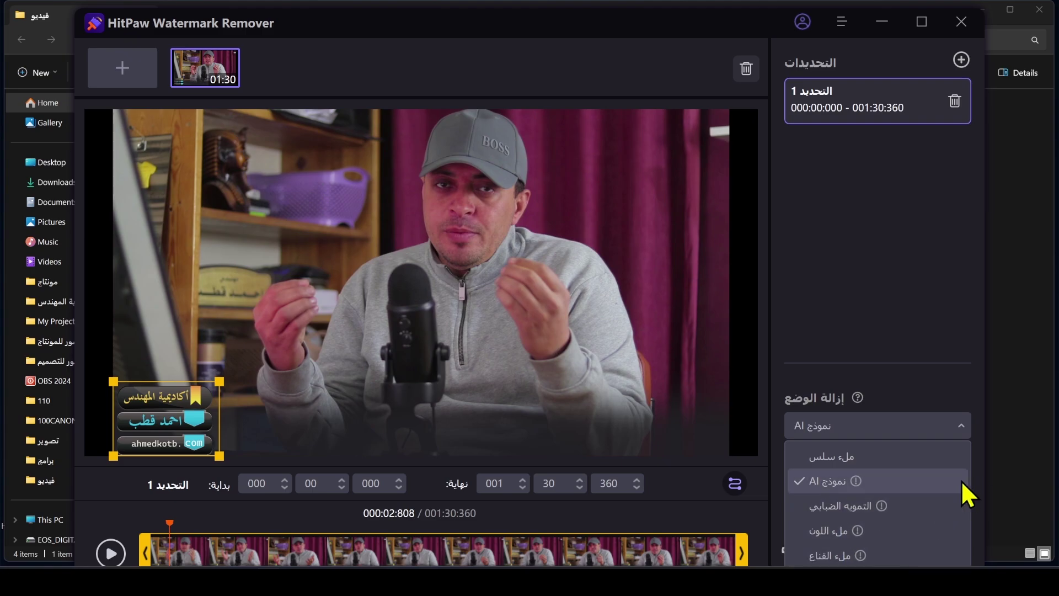
{"action": "left_click", "coordinate": [845, 460]}
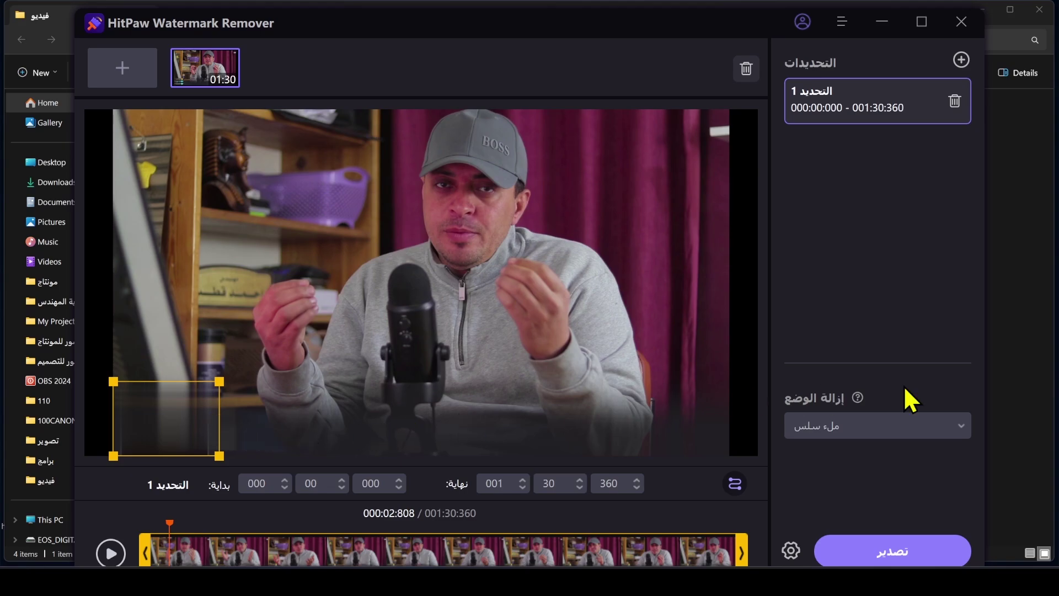
- Set the export file location to the custom (تخصيص) option with the Desktop folder
{"action": "left_click", "coordinate": [892, 554]}
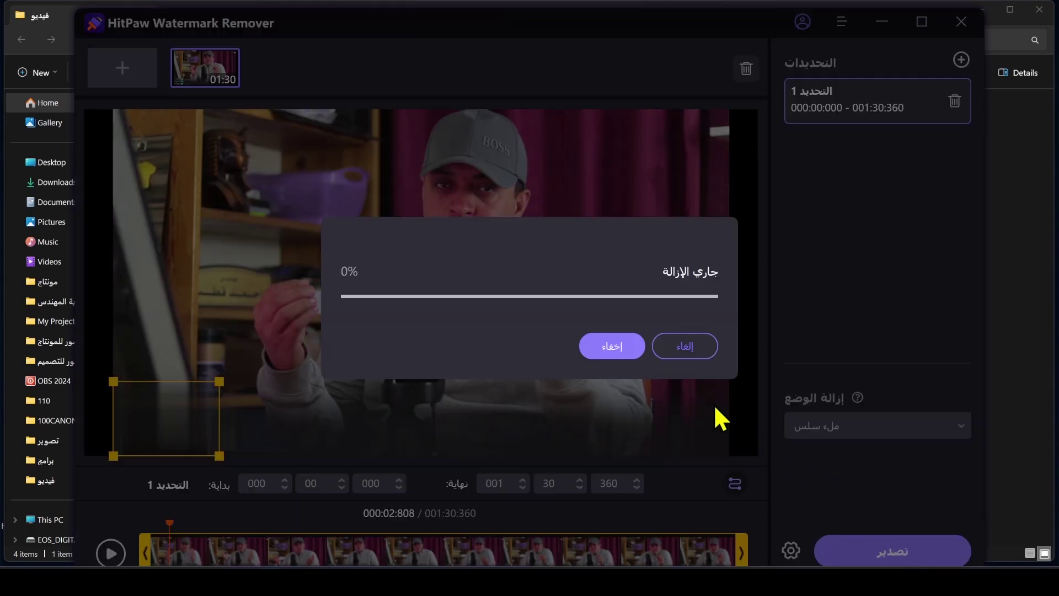
{"action": "left_click", "coordinate": [684, 348]}
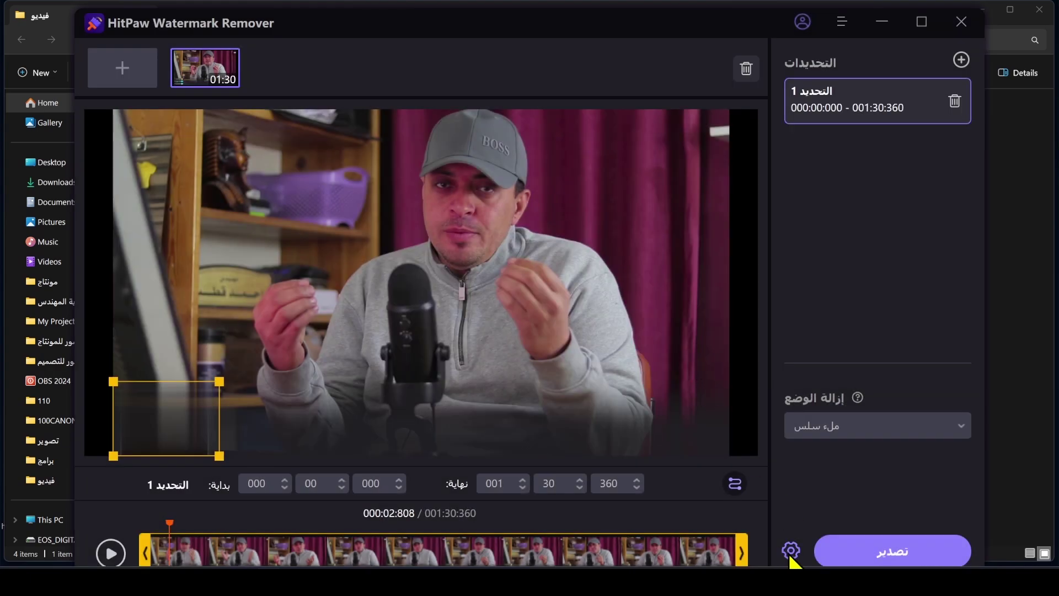
{"action": "left_click", "coordinate": [790, 551]}
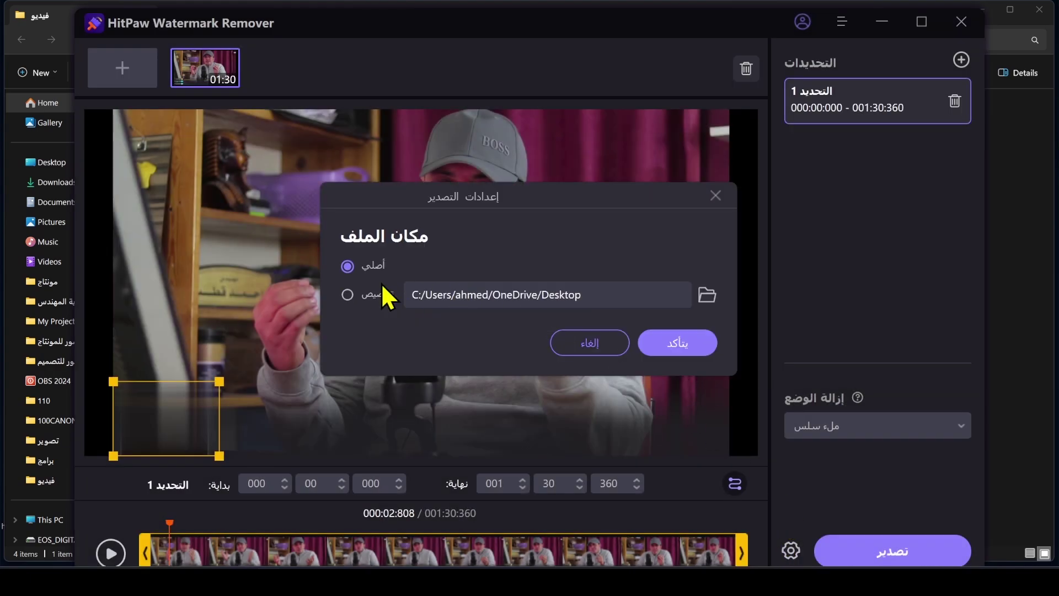
{"action": "left_click", "coordinate": [710, 291]}
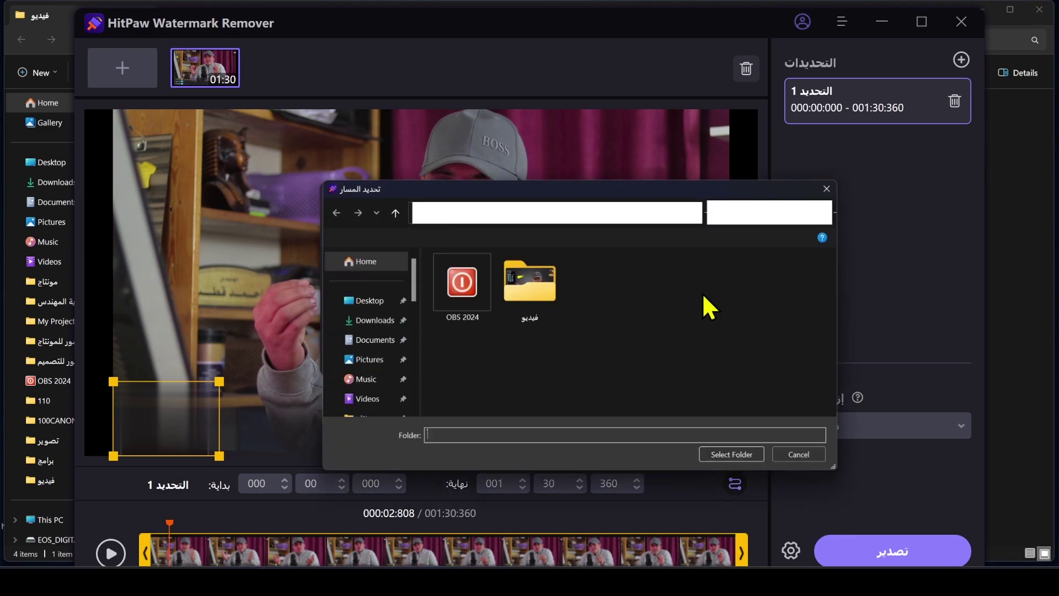
{"action": "left_click", "coordinate": [366, 301]}
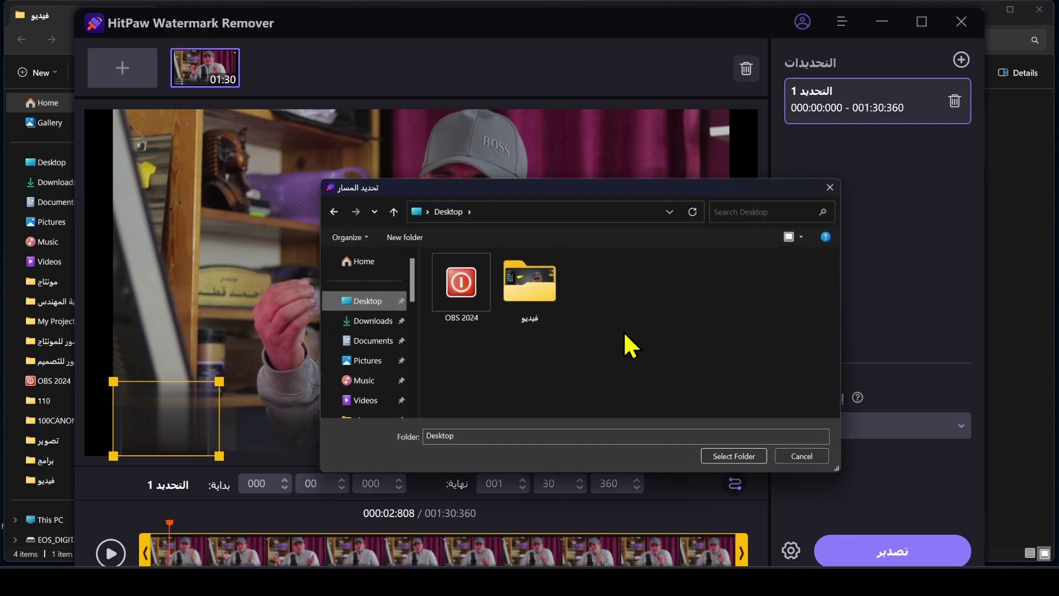
{"action": "left_click", "coordinate": [726, 455]}
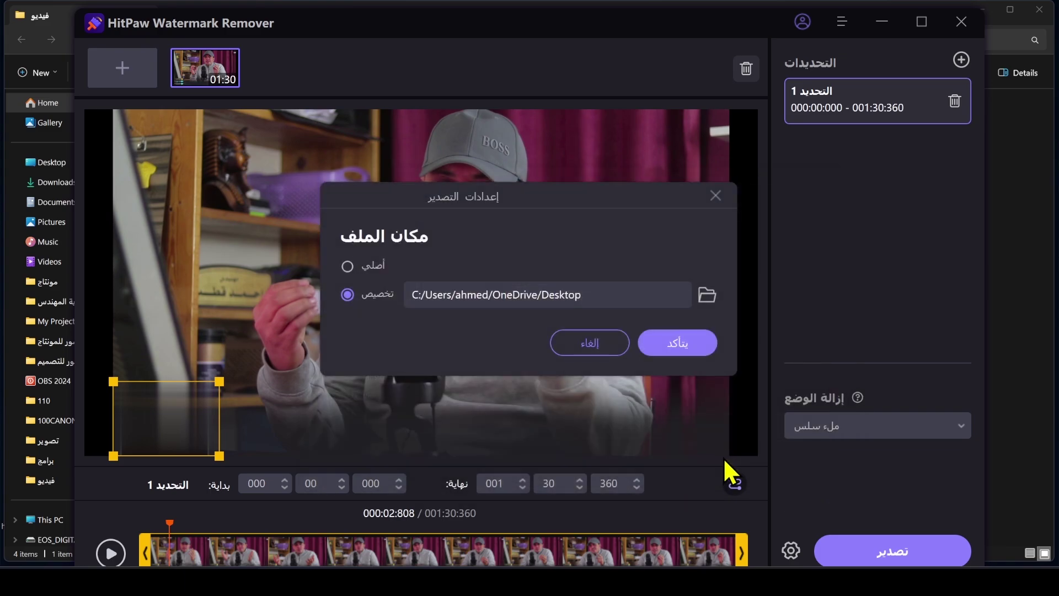
{"action": "left_click", "coordinate": [668, 349]}
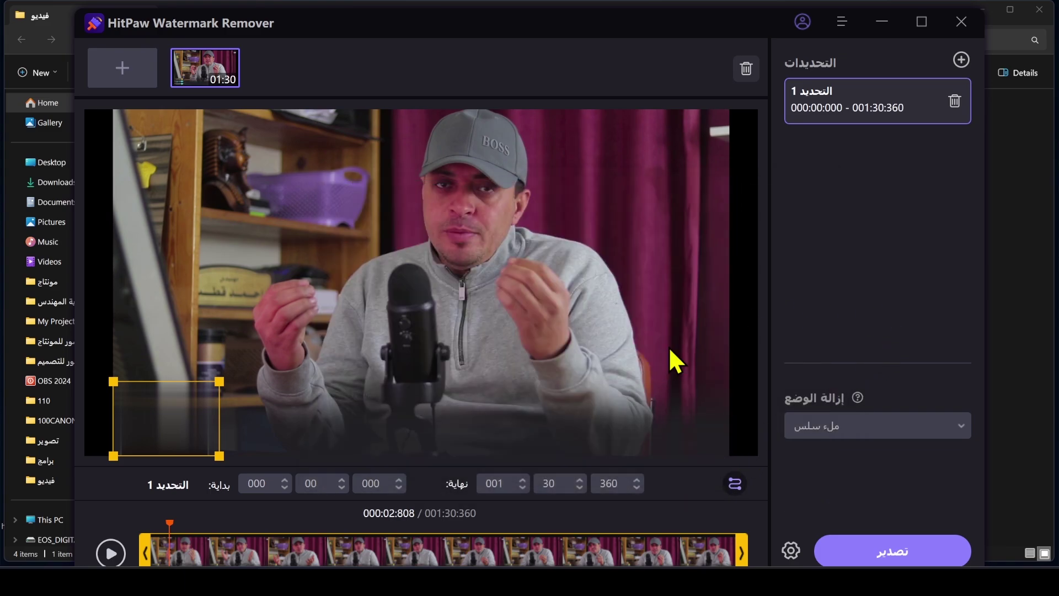
- Export the video with the watermark removed, open its output folder, and show the desktop
{"action": "left_click", "coordinate": [901, 555]}
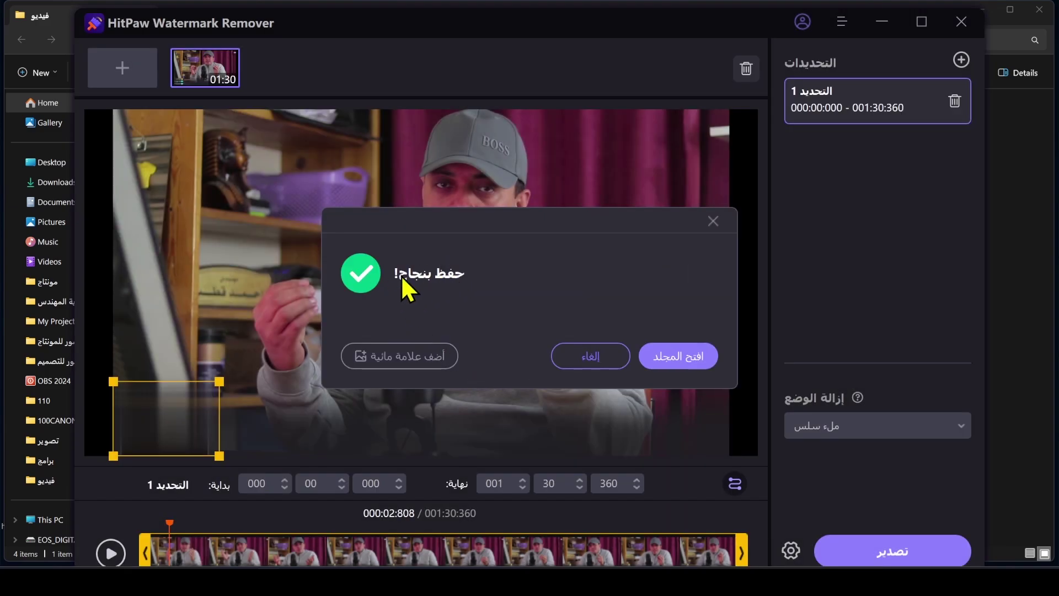
{"action": "left_click", "coordinate": [684, 362]}
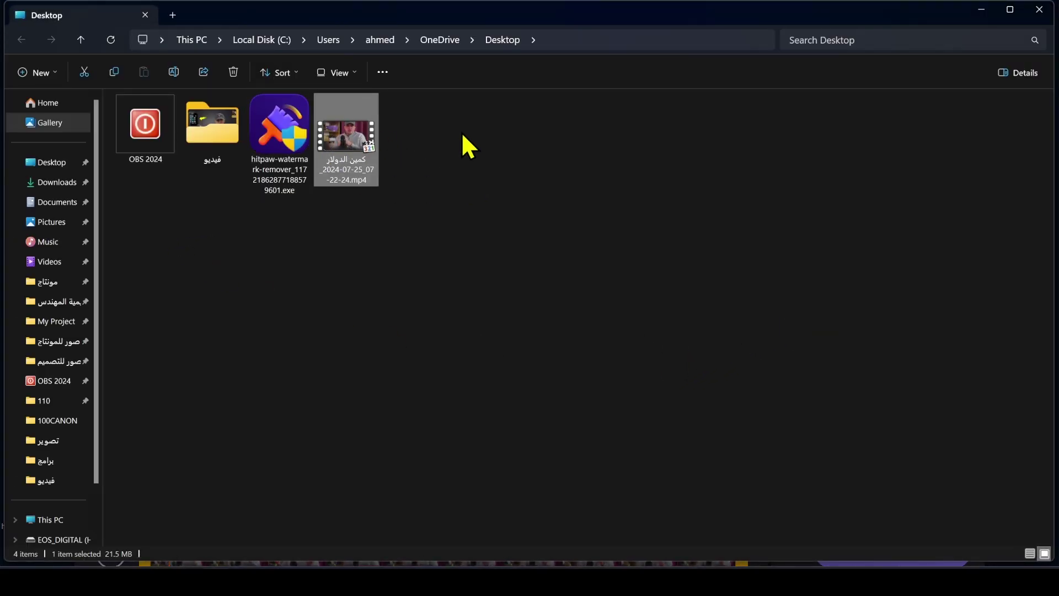
{"action": "key", "text": "super+d"}
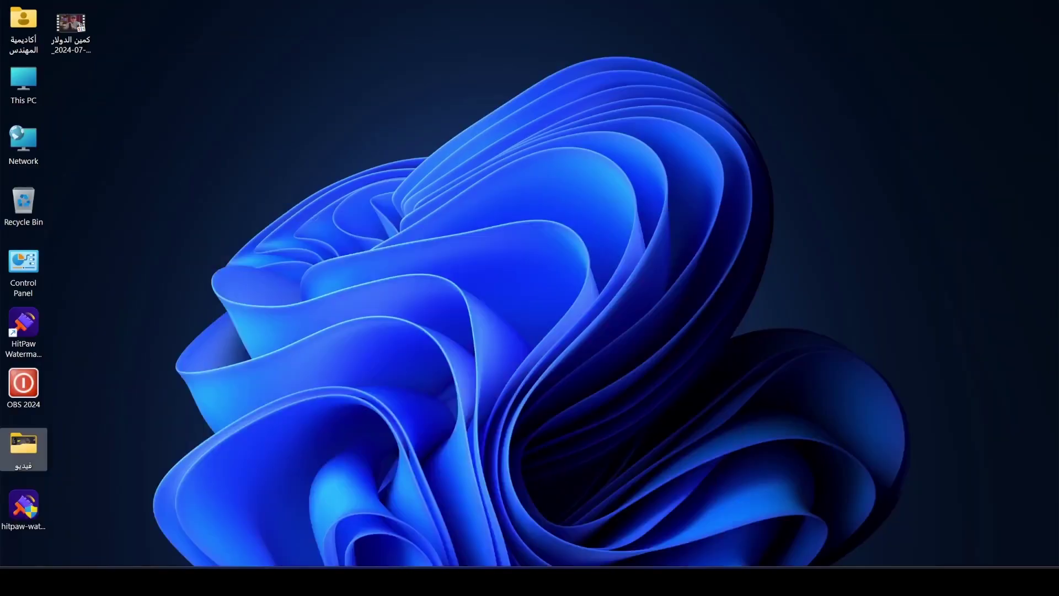
- Play the exported كمين الدولار video from the desktop, skim several points to check the logo area, and close the player
{"action": "left_click", "coordinate": [75, 35]}
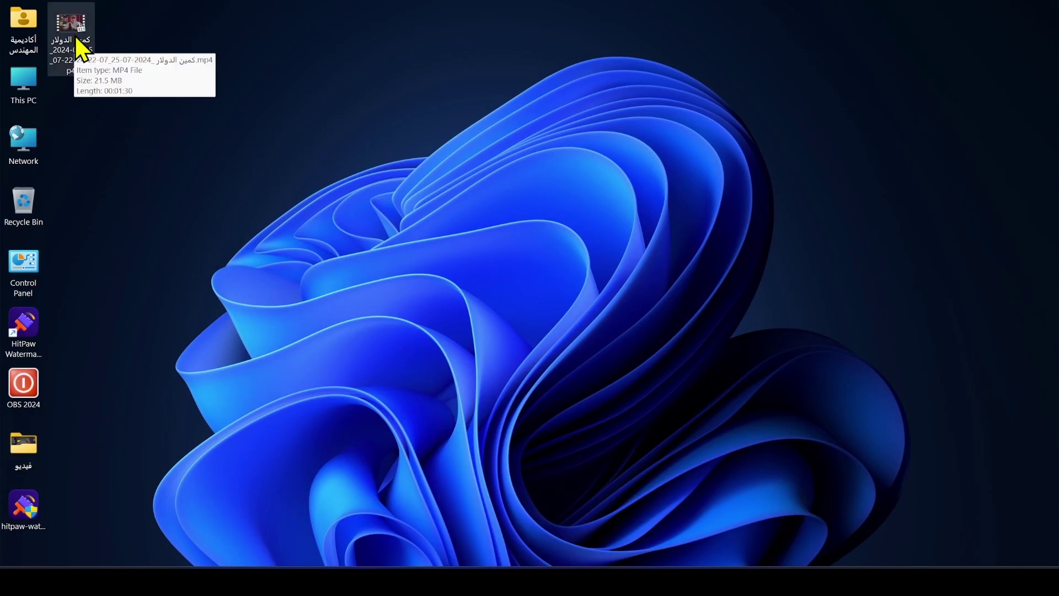
{"action": "double_click", "coordinate": [75, 36]}
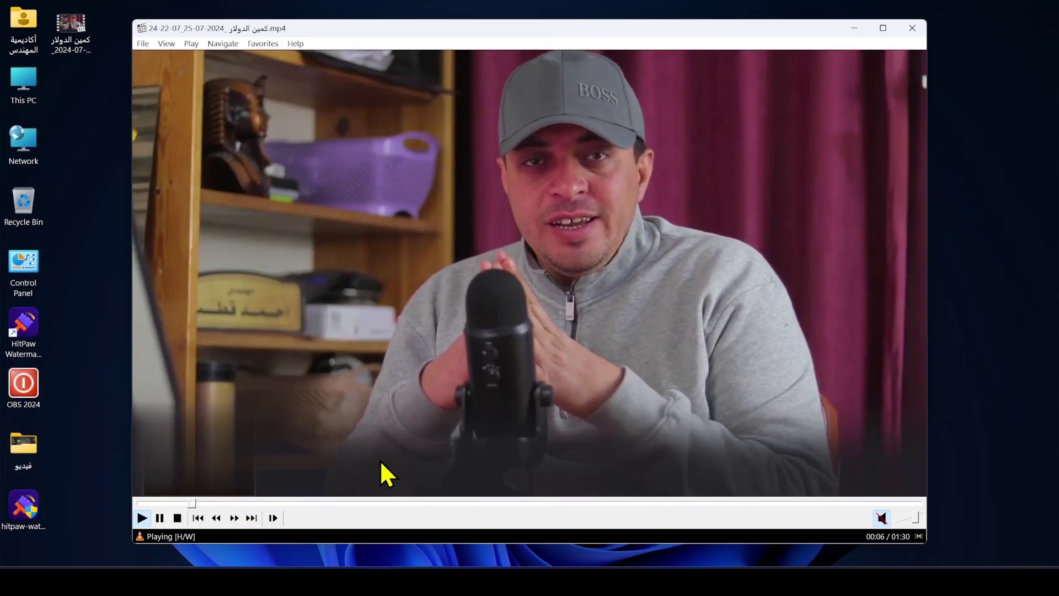
{"action": "left_click", "coordinate": [368, 503]}
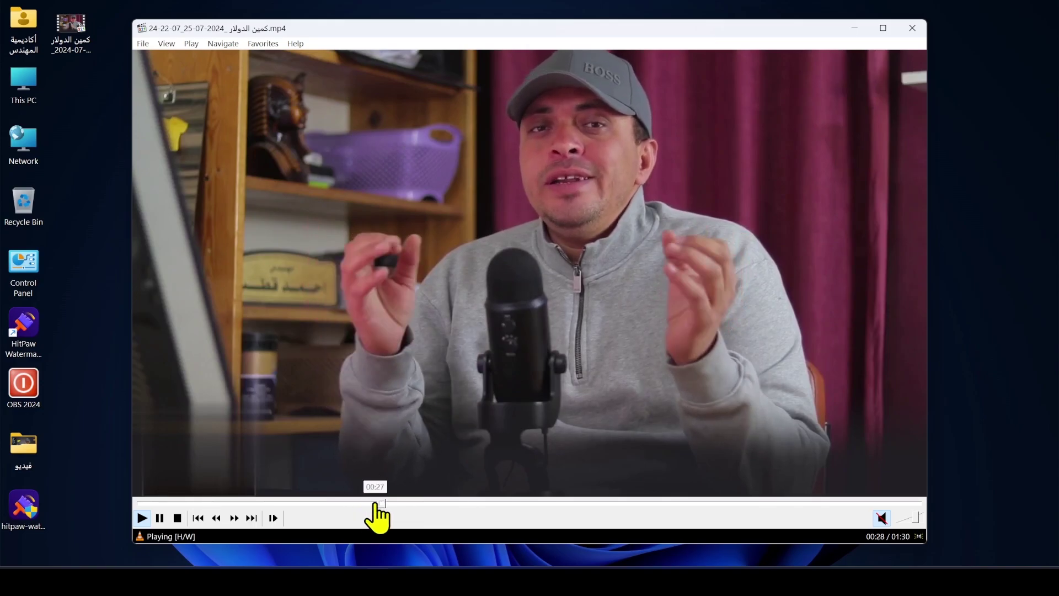
{"action": "key", "text": "space"}
{"action": "left_click", "coordinate": [504, 503]}
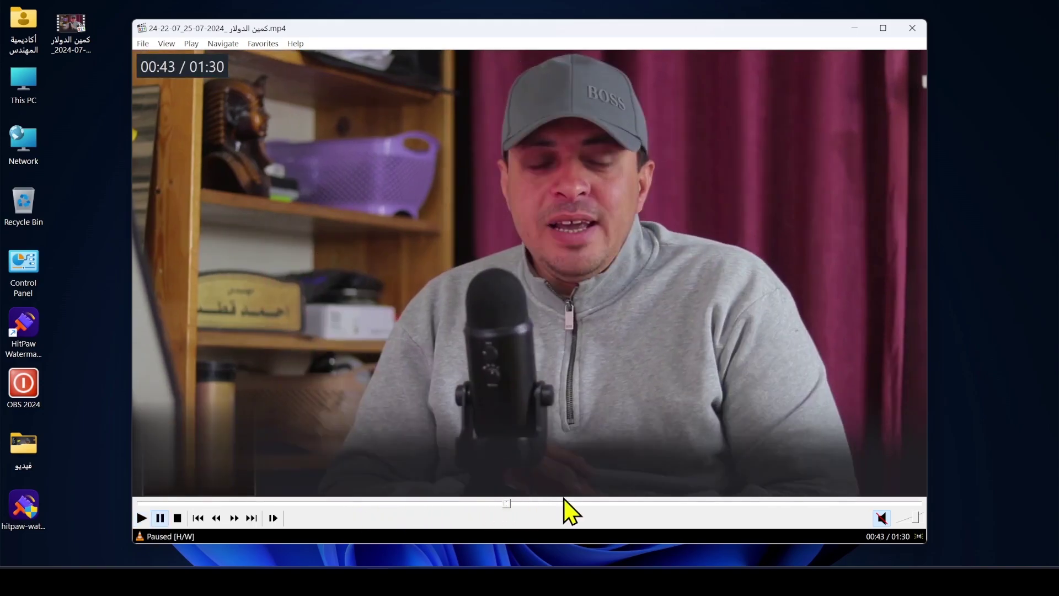
{"action": "key", "text": "space"}
{"action": "left_click", "coordinate": [630, 503]}
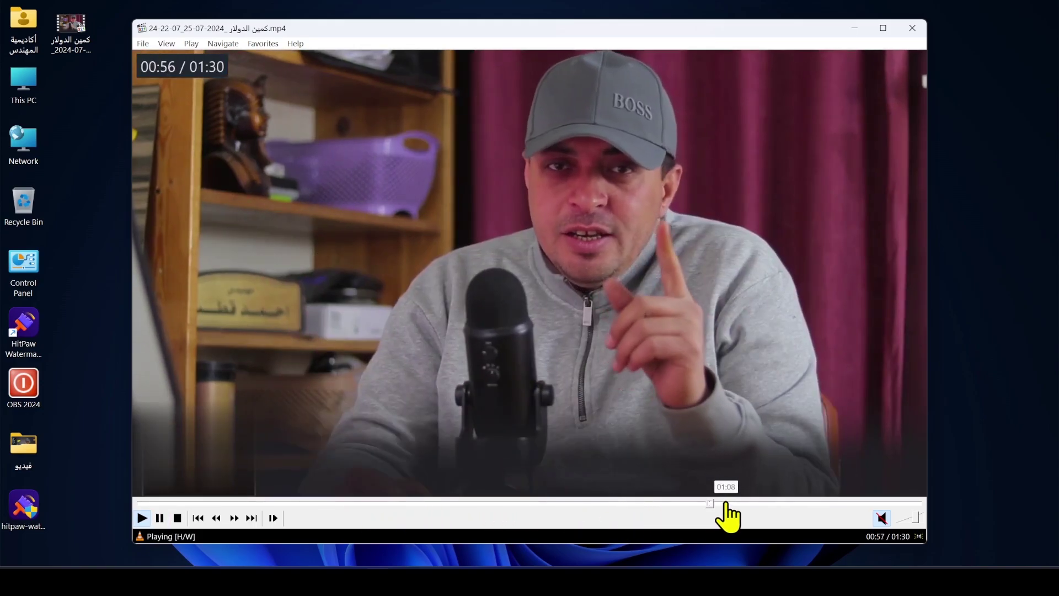
{"action": "left_click", "coordinate": [719, 505]}
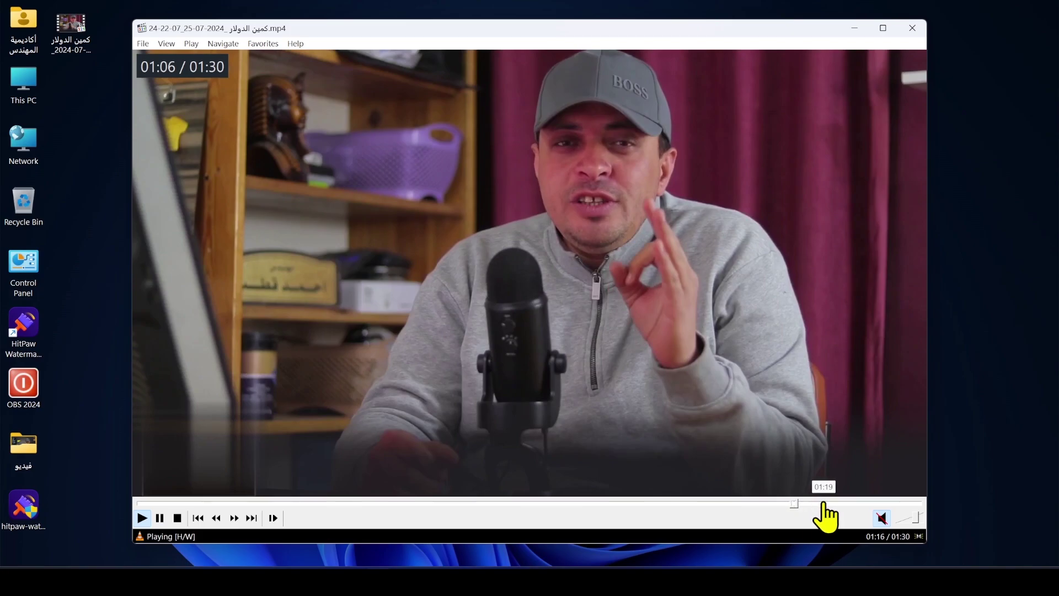
{"action": "left_click", "coordinate": [798, 504]}
{"action": "left_click", "coordinate": [914, 32]}
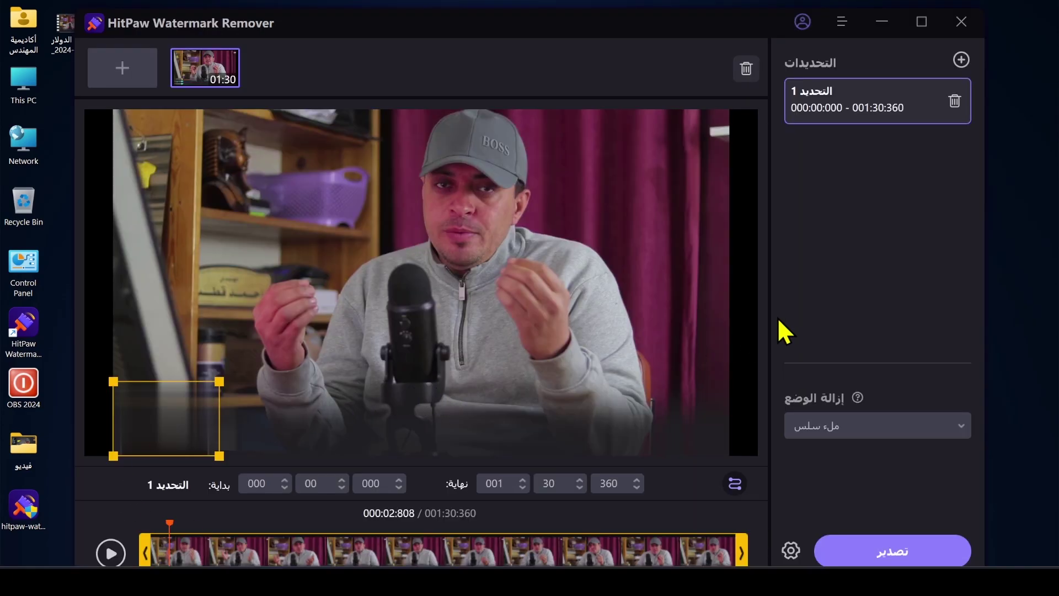
- Set the removal mode to نموذج AI, export the video again, and minimize HitPaw Watermark Remover
{"action": "left_click", "coordinate": [853, 427]}
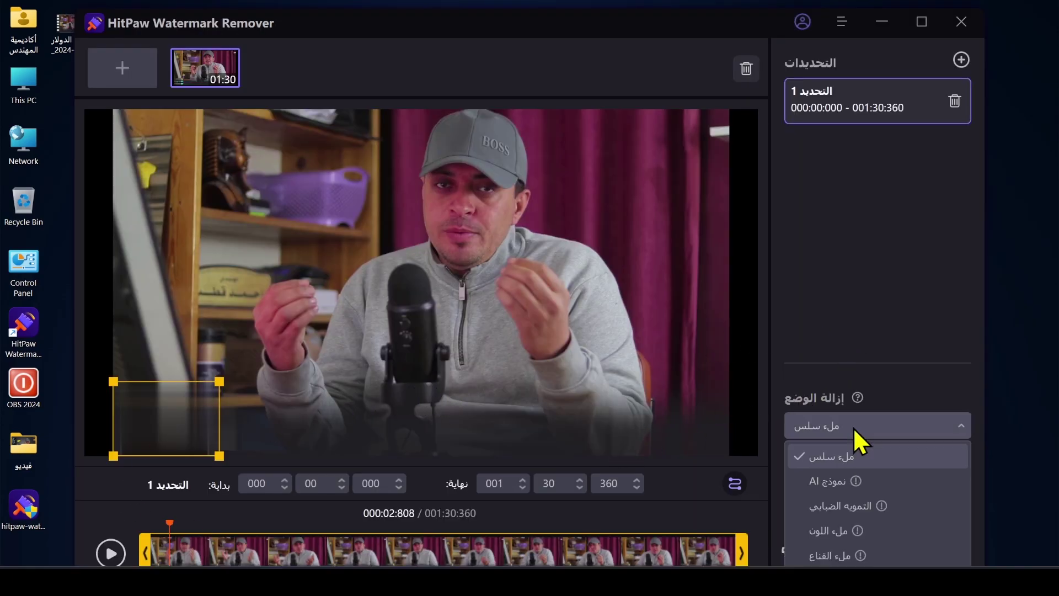
{"action": "left_click", "coordinate": [833, 481]}
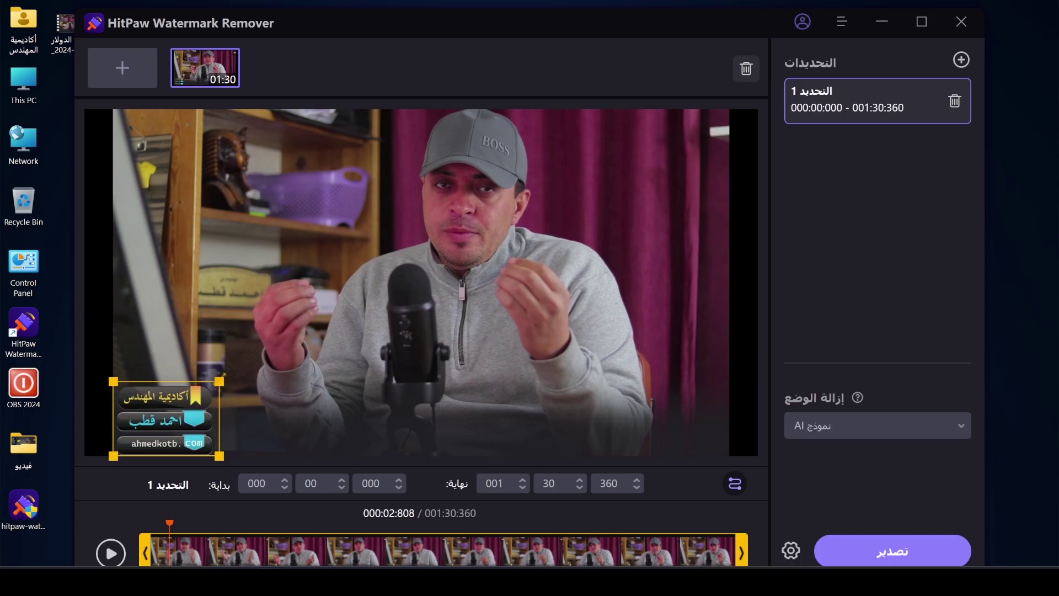
{"action": "left_click", "coordinate": [879, 423]}
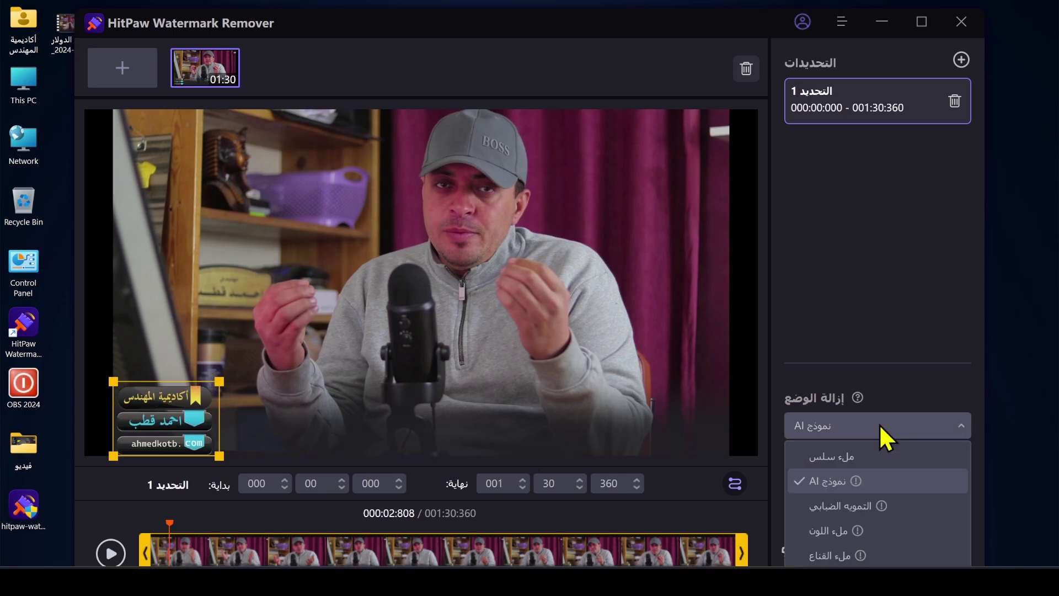
{"action": "mouse_move", "coordinate": [858, 478]}
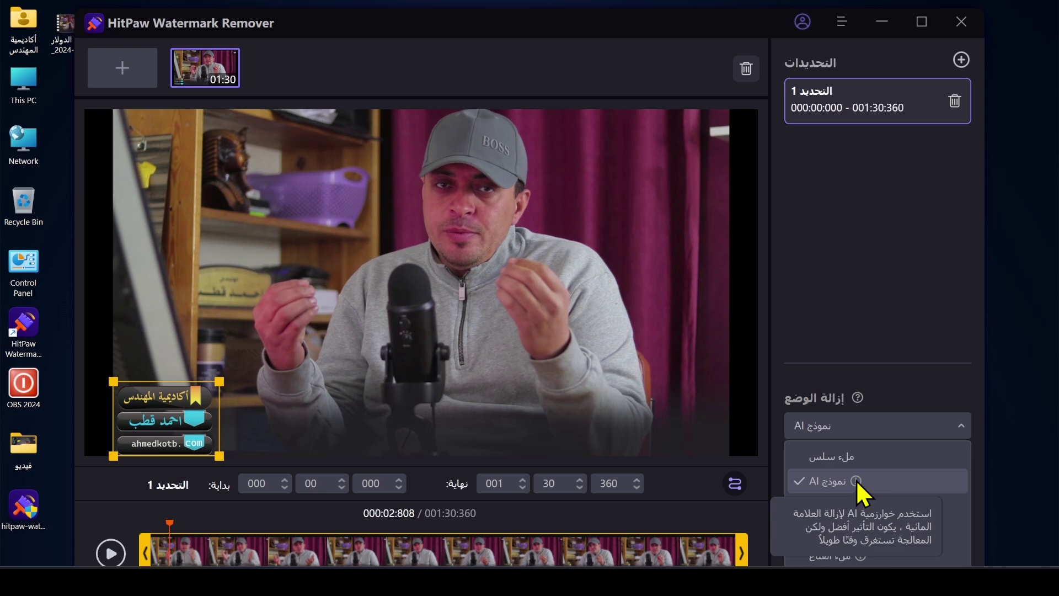
{"action": "left_click", "coordinate": [856, 479]}
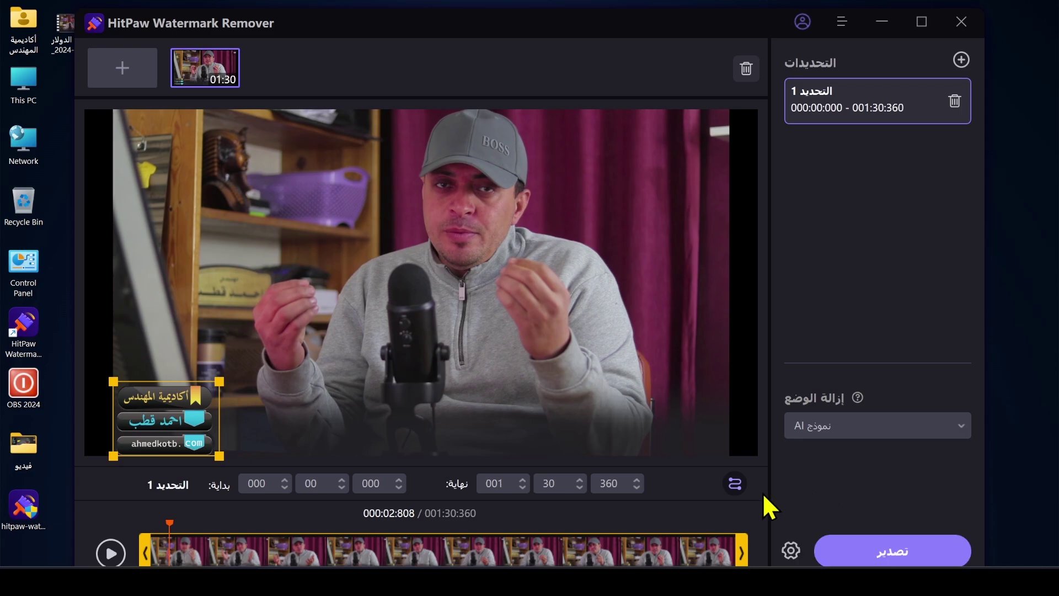
{"action": "left_click", "coordinate": [870, 549]}
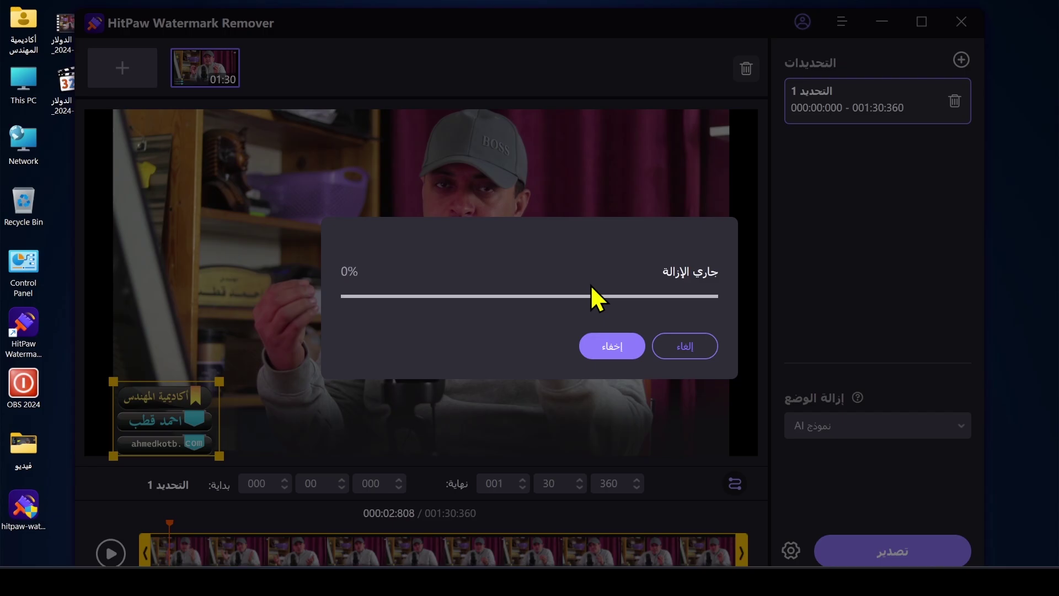
{"action": "left_click", "coordinate": [869, 25]}
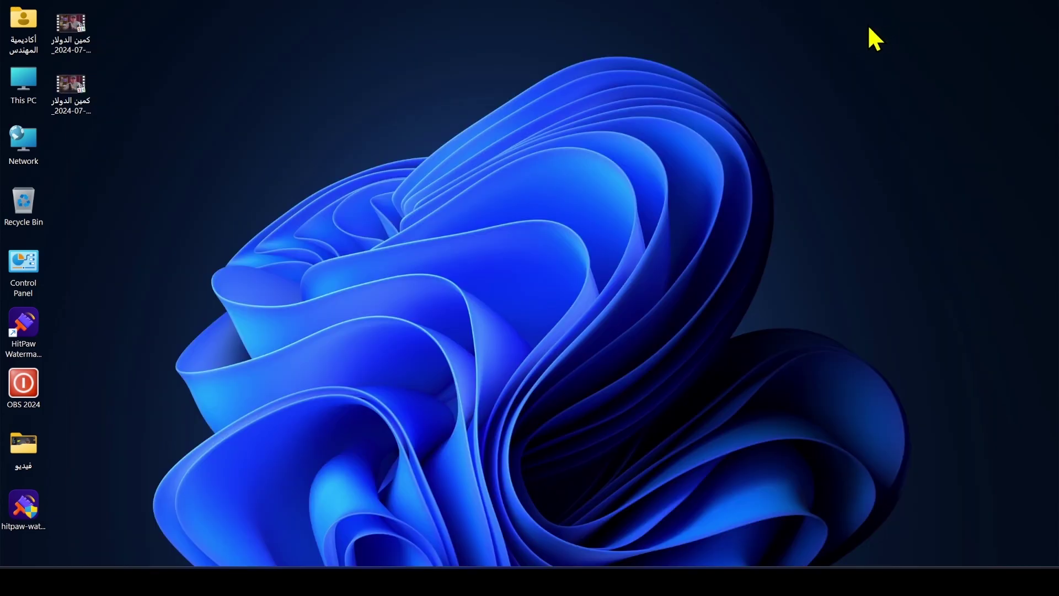
- Play the second exported كمين الدولار video from the desktop and shrink its player window to make room for a comparison
{"action": "double_click", "coordinate": [72, 101]}
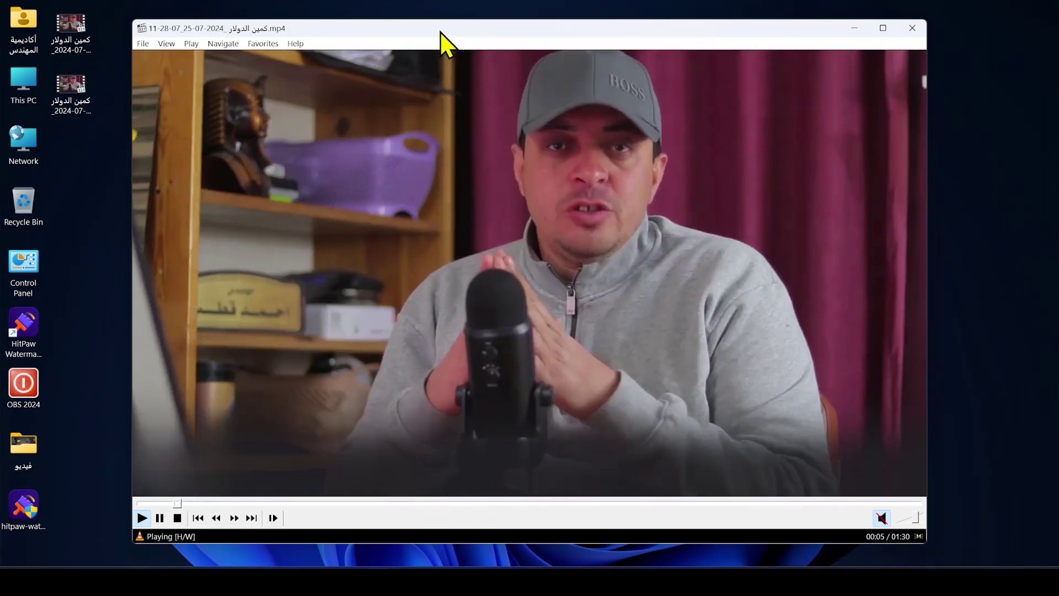
{"action": "left_click_drag", "start_coordinate": [441, 32], "coordinate": [530, 32]}
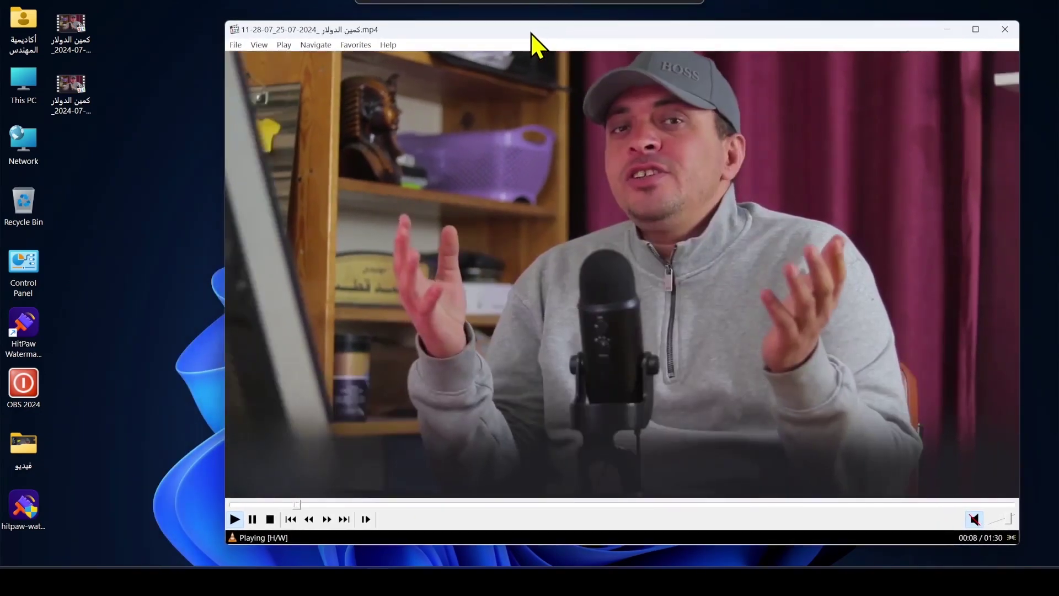
{"action": "right_click", "coordinate": [75, 37]}
{"action": "left_click", "coordinate": [353, 30]}
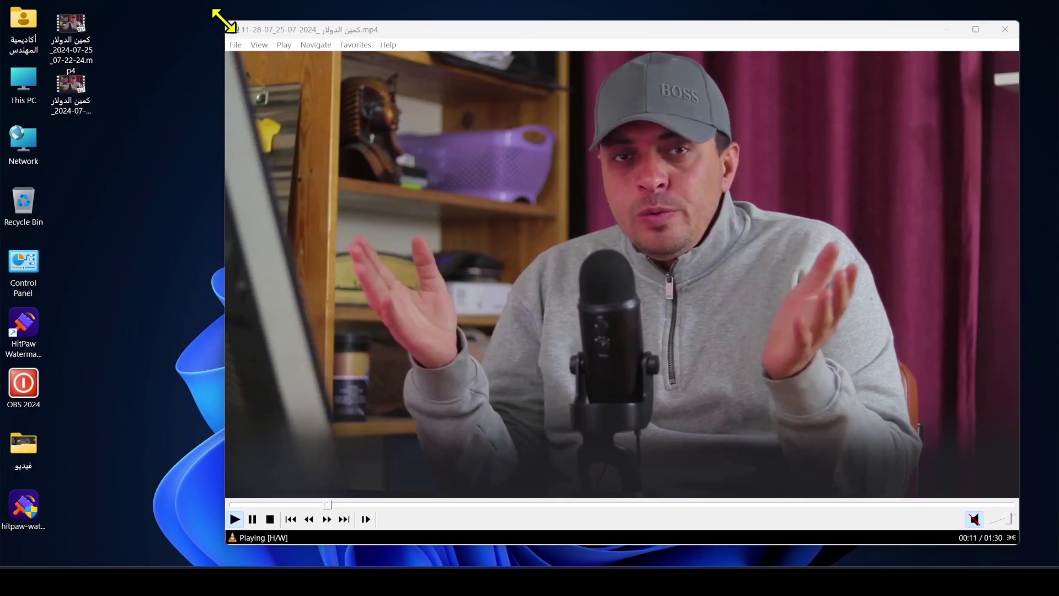
{"action": "left_click_drag", "start_coordinate": [225, 21], "coordinate": [552, 106]}
- Open the first exported video in VLC media player, compare it side by side with the AI version, and close both players
{"action": "right_click", "coordinate": [73, 35]}
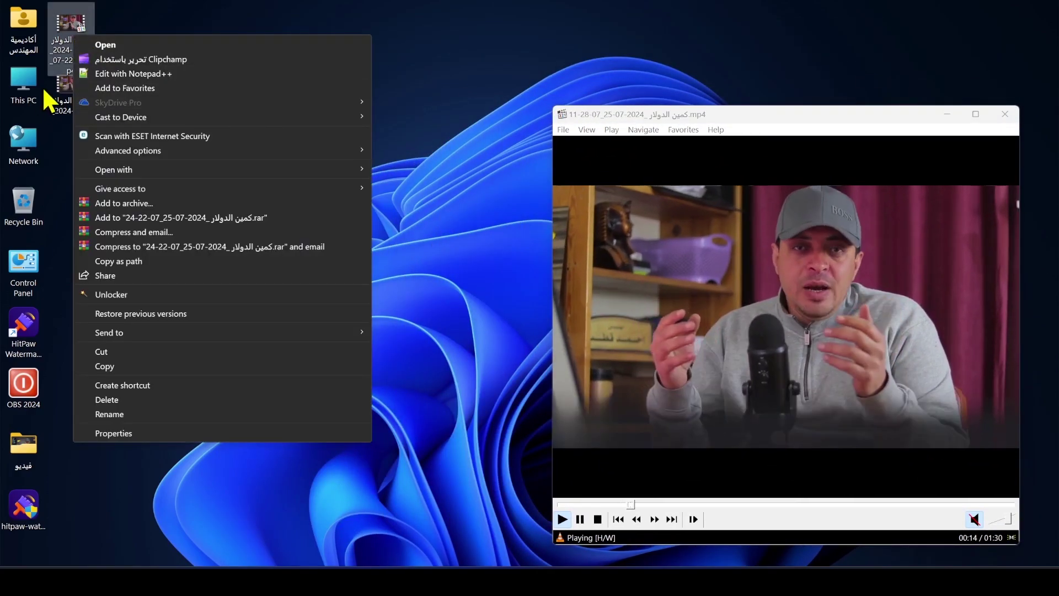
{"action": "mouse_move", "coordinate": [363, 169]}
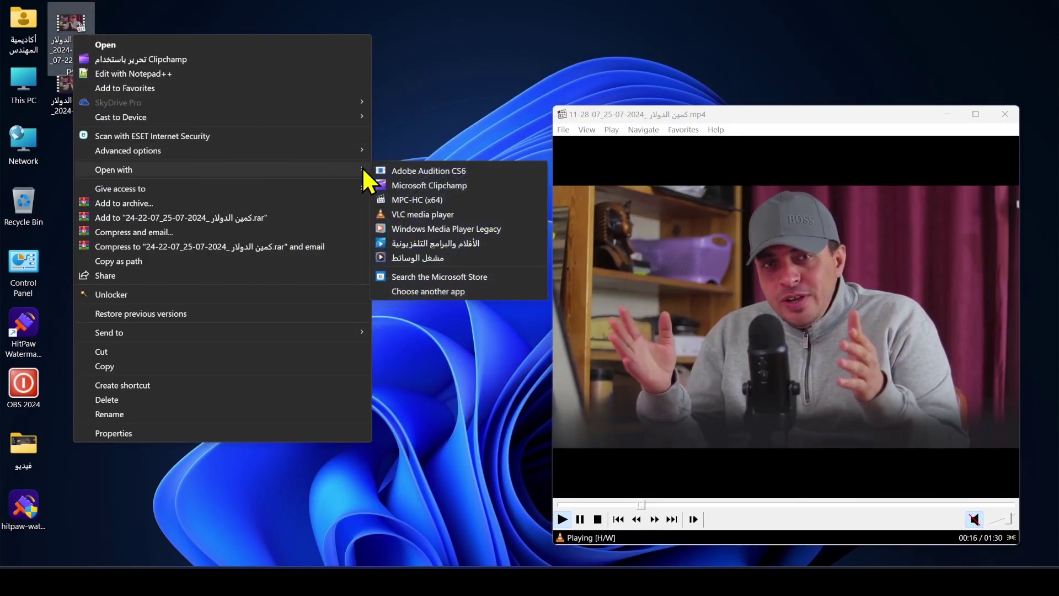
{"action": "left_click", "coordinate": [401, 213]}
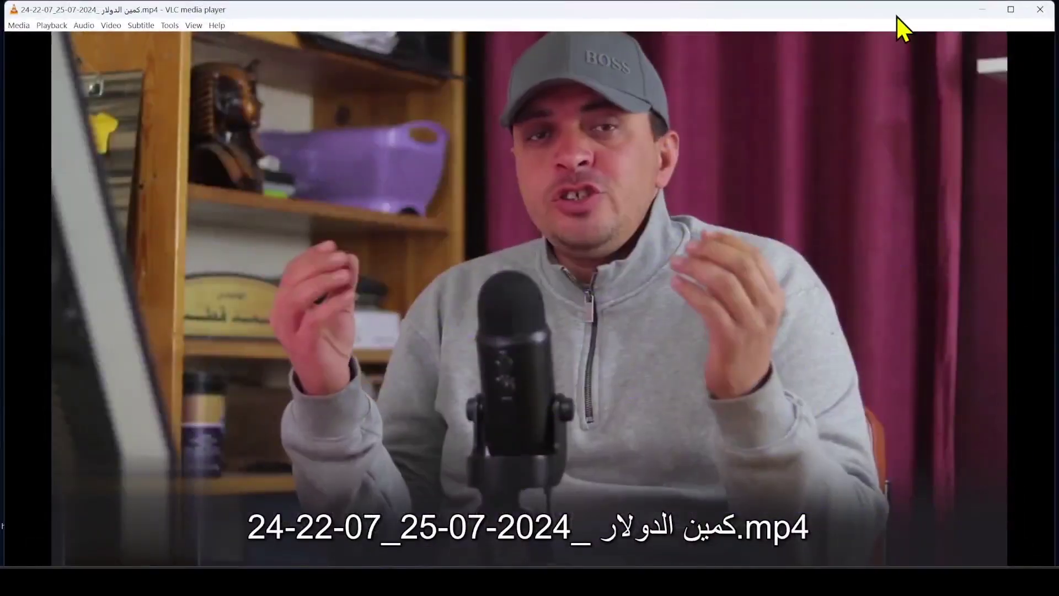
{"action": "left_click_drag", "start_coordinate": [1, 2], "coordinate": [533, 224]}
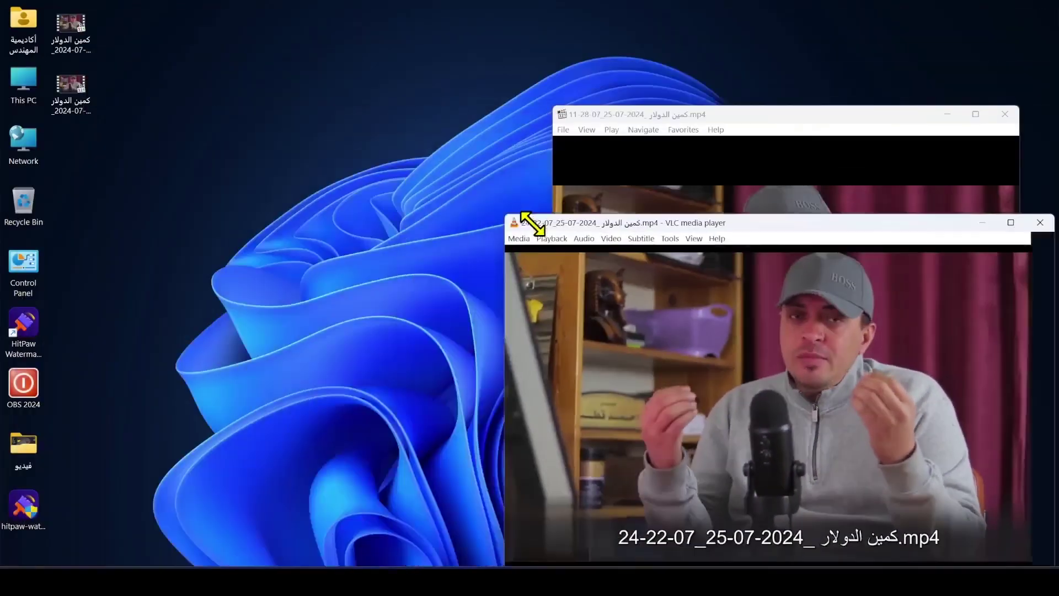
{"action": "left_click_drag", "start_coordinate": [677, 223], "coordinate": [220, 105]}
{"action": "left_click", "coordinate": [60, 500]}
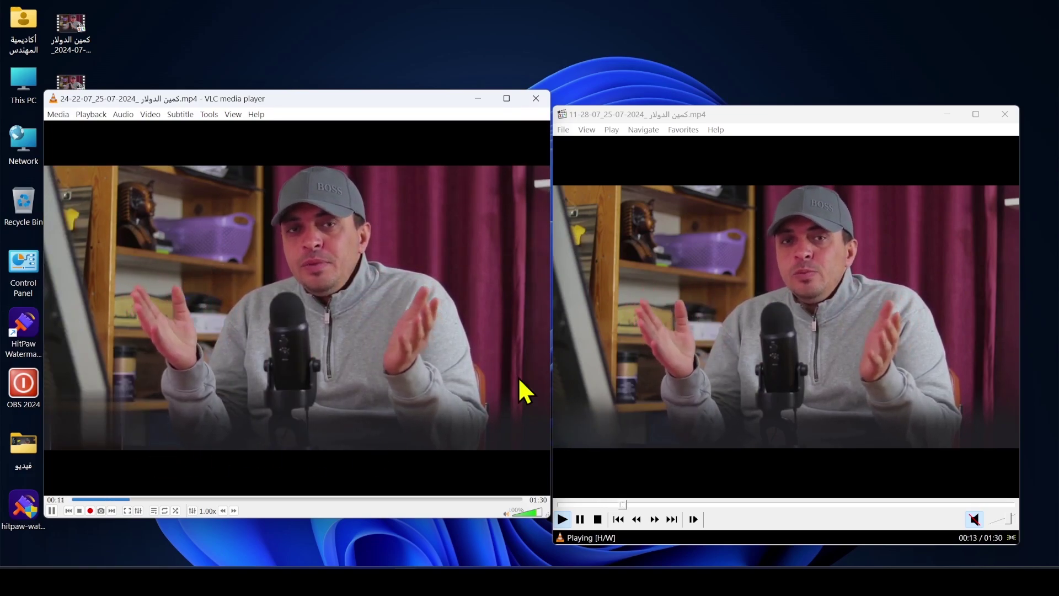
{"action": "left_click", "coordinate": [1005, 114]}
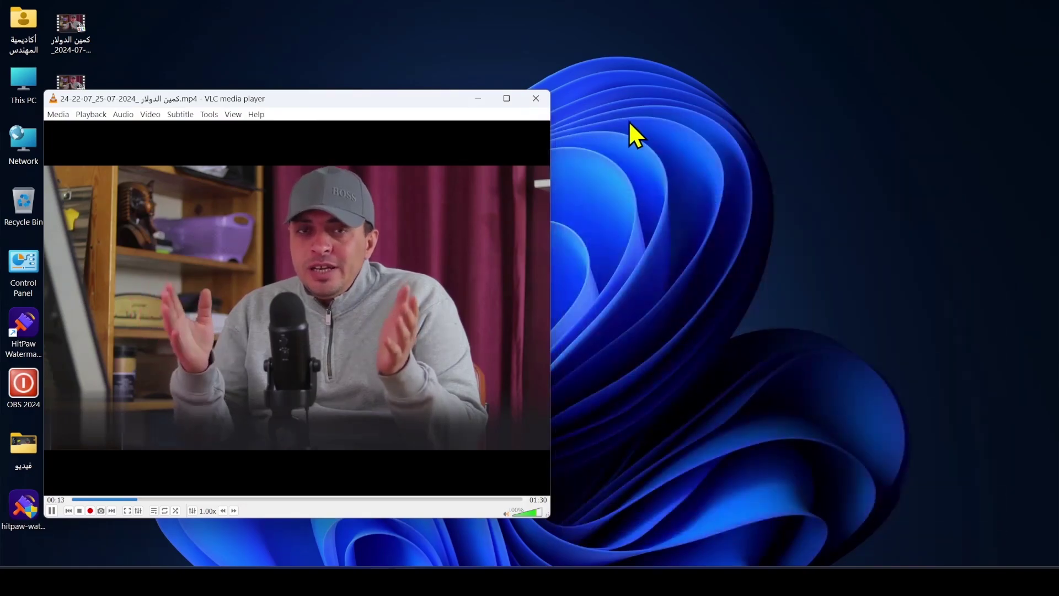
{"action": "left_click", "coordinate": [542, 100]}
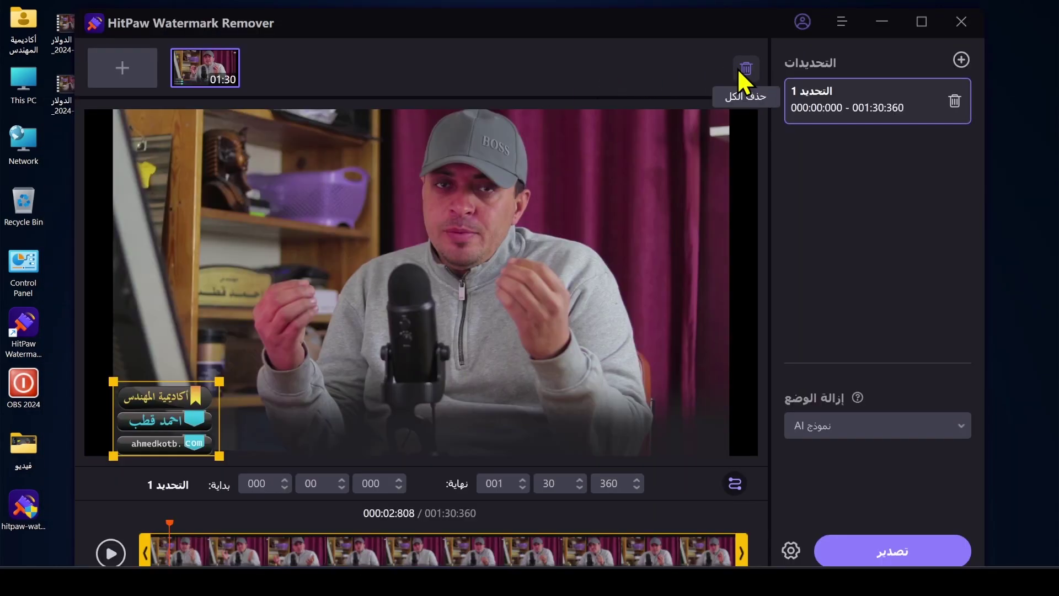
- Remove all files from HitPaw Watermark Remover and import the short vertical video فيديو قصير
{"action": "left_click", "coordinate": [744, 70]}
{"action": "left_click", "coordinate": [662, 337]}
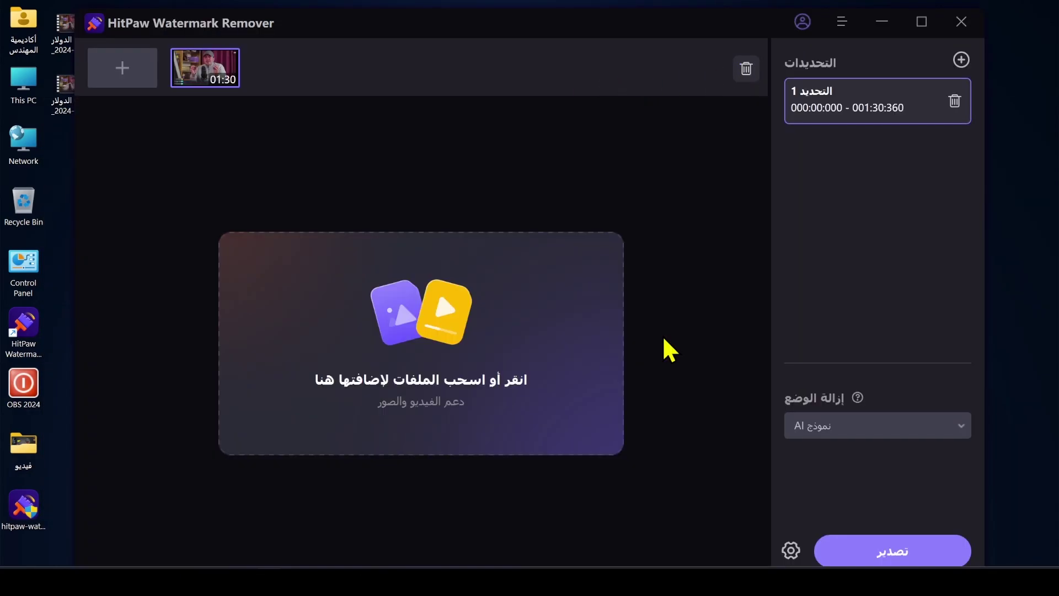
{"action": "left_click", "coordinate": [540, 368]}
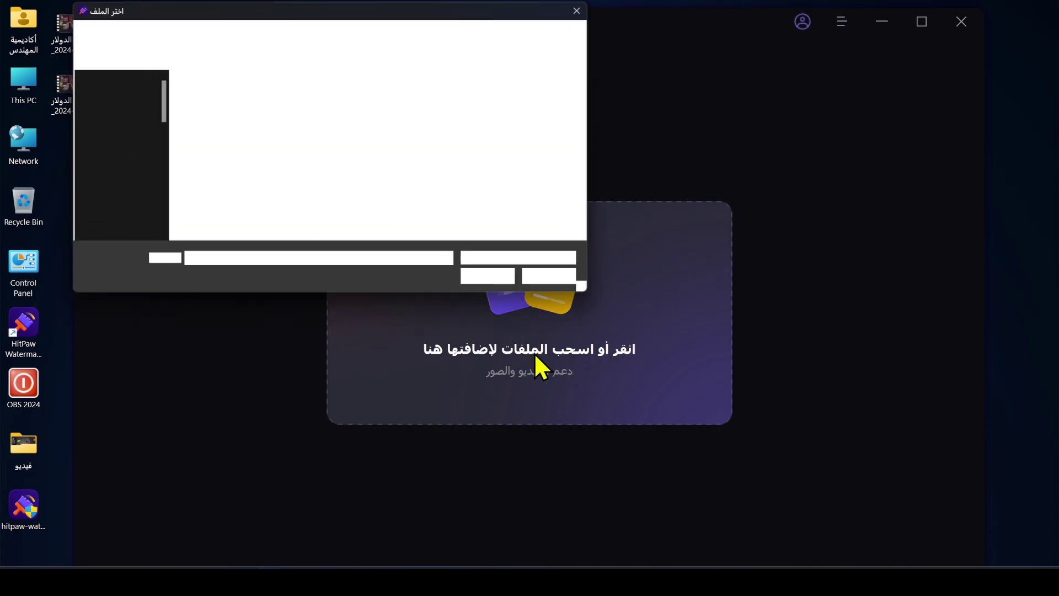
{"action": "double_click", "coordinate": [342, 117]}
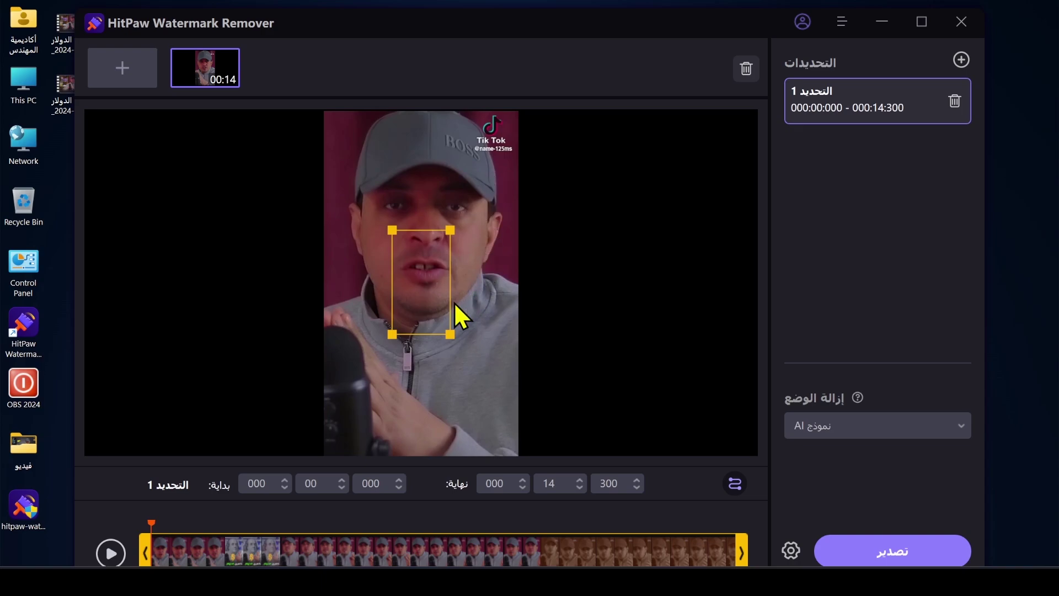
- Fit the selection box tightly around the TikTok logo and username and set the removal mode to ملء سلس
{"action": "left_click_drag", "start_coordinate": [427, 303], "coordinate": [490, 188]}
{"action": "left_click_drag", "start_coordinate": [456, 222], "coordinate": [471, 157]}
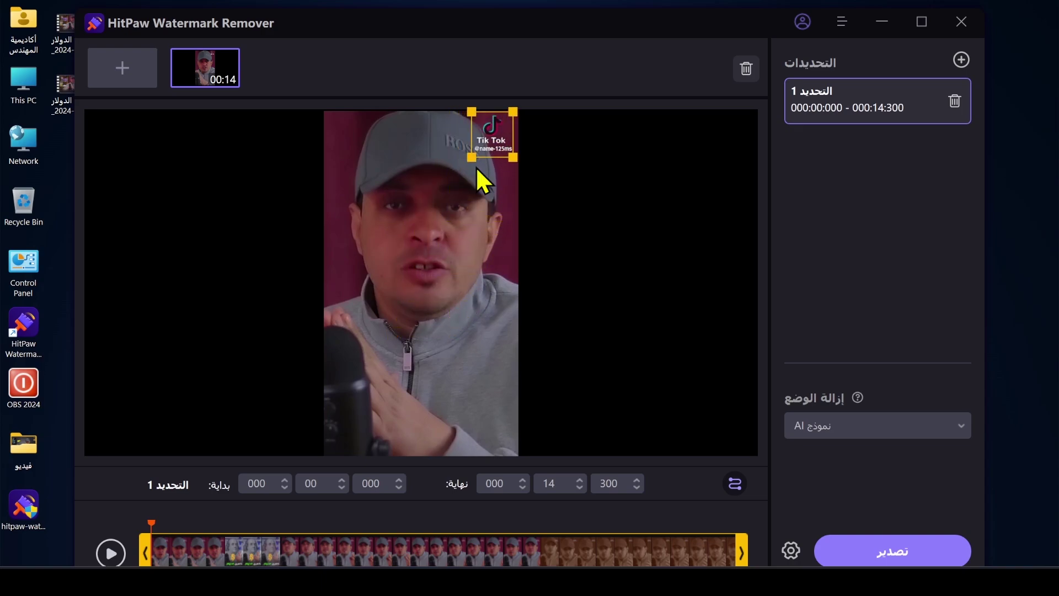
{"action": "left_click", "coordinate": [852, 431]}
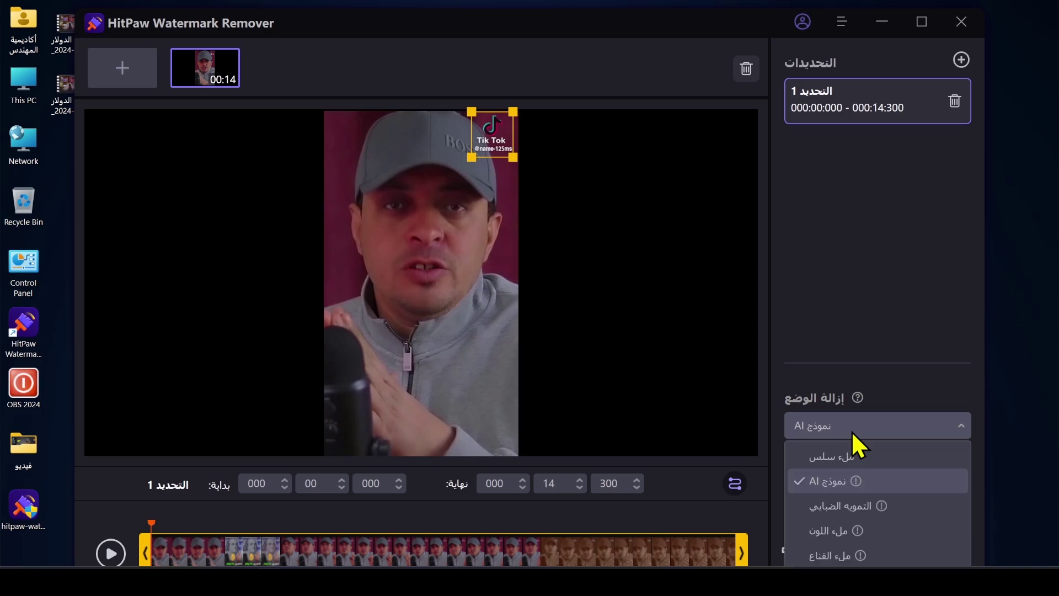
{"action": "left_click", "coordinate": [852, 448]}
- Export the short video, minimize HitPaw Watermark Remover, and review the exported clip in the media player before closing it
{"action": "left_click", "coordinate": [882, 554]}
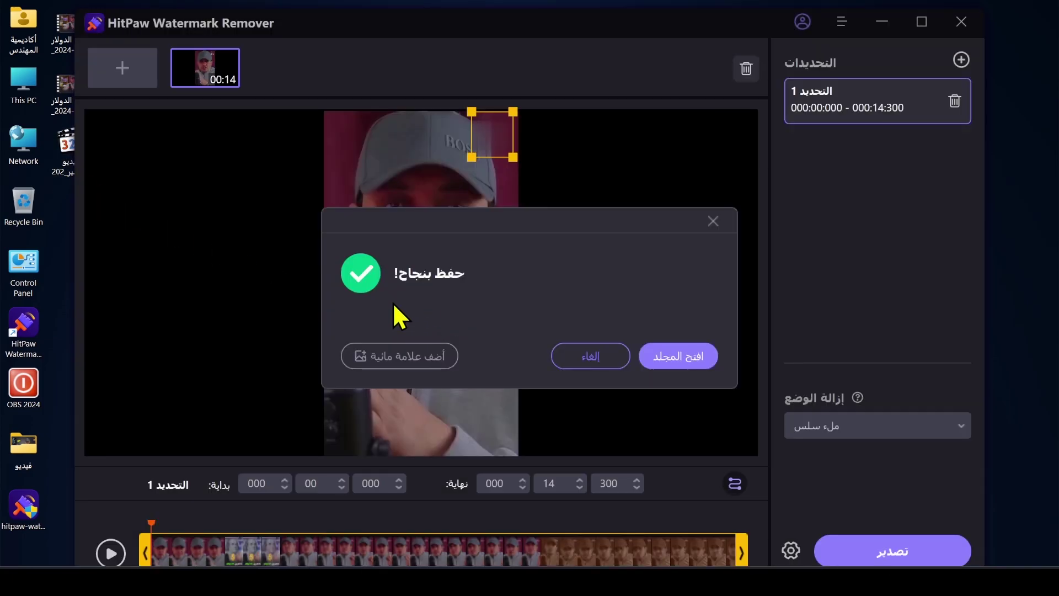
{"action": "left_click", "coordinate": [607, 348]}
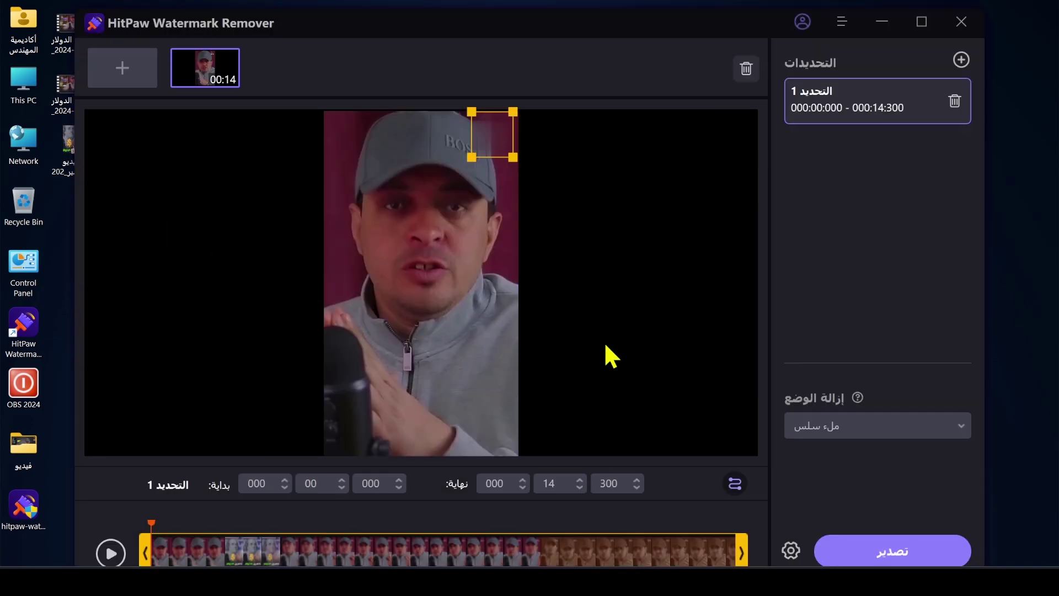
{"action": "left_click", "coordinate": [881, 22]}
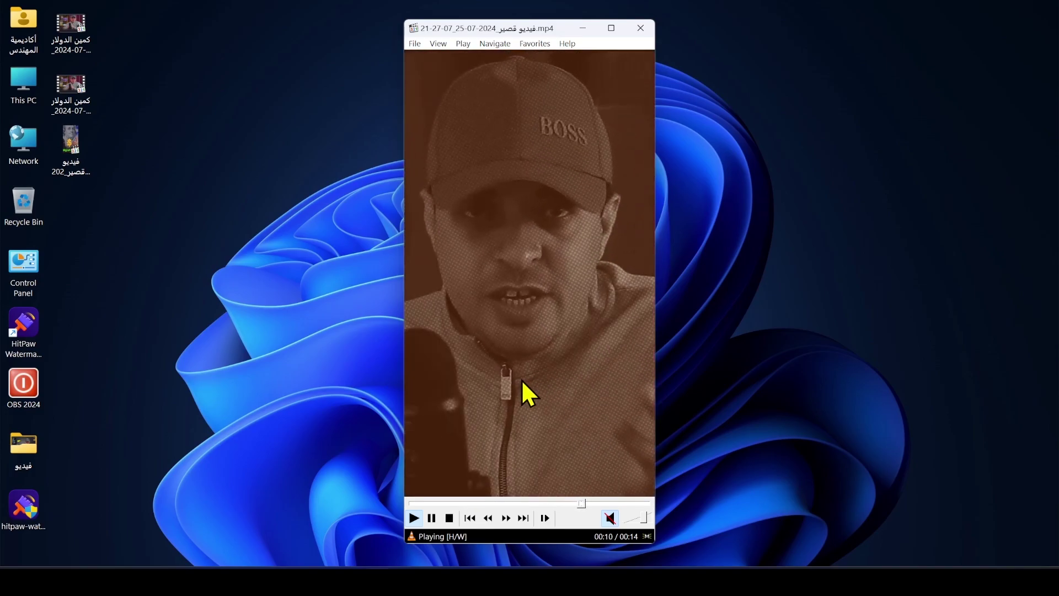
{"action": "left_click", "coordinate": [639, 28]}
- Set the removal mode to نموذج AI and export the short video again
{"action": "left_click", "coordinate": [864, 428]}
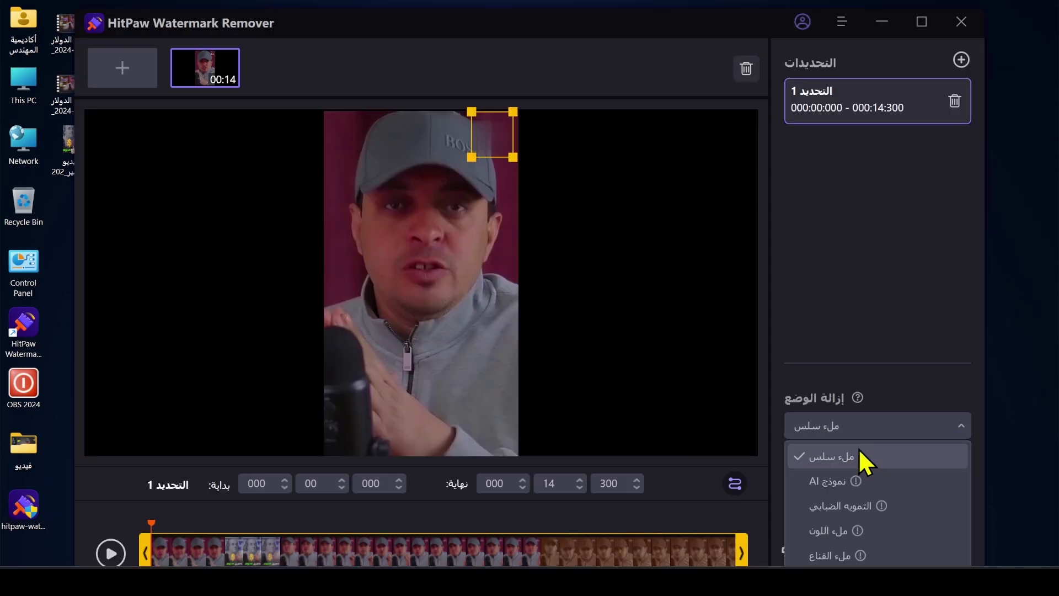
{"action": "left_click", "coordinate": [839, 475]}
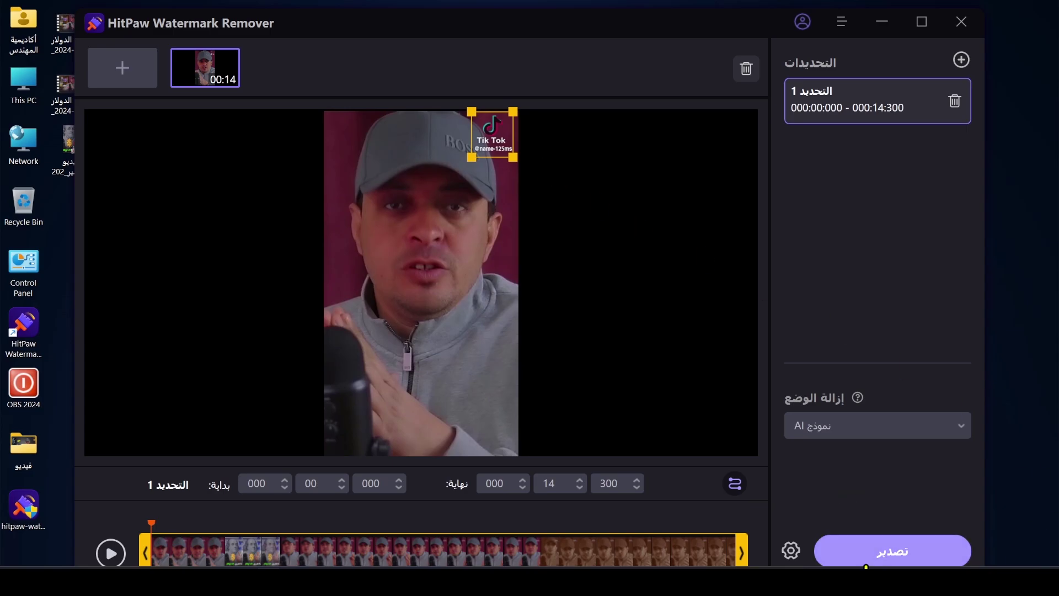
{"action": "left_click", "coordinate": [872, 557]}
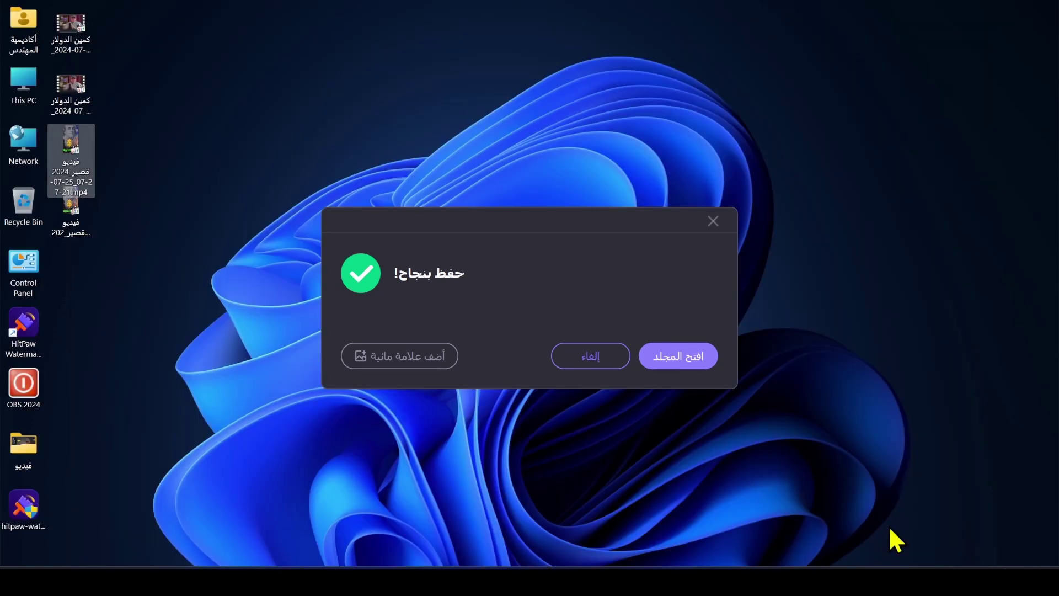
- Play the newly exported AI-model version of the short video beside HitPaw Watermark Remover, check the logo area and close the player
{"action": "double_click", "coordinate": [77, 229]}
{"action": "left_click_drag", "start_coordinate": [485, 213], "coordinate": [782, 367]}
{"action": "key", "text": "alt+Tab"}
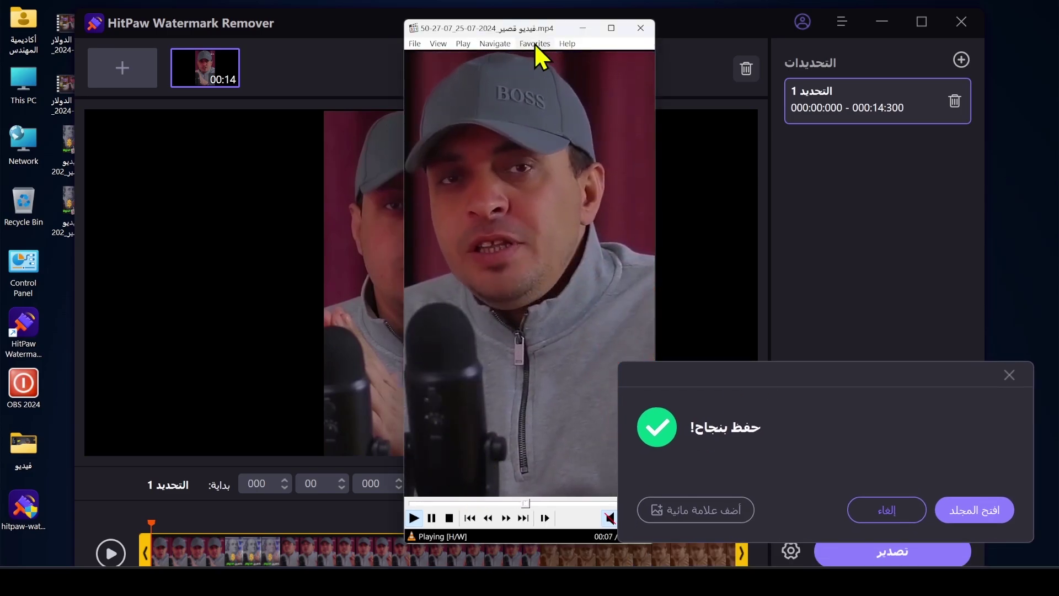
{"action": "left_click_drag", "start_coordinate": [533, 30], "coordinate": [426, 16]}
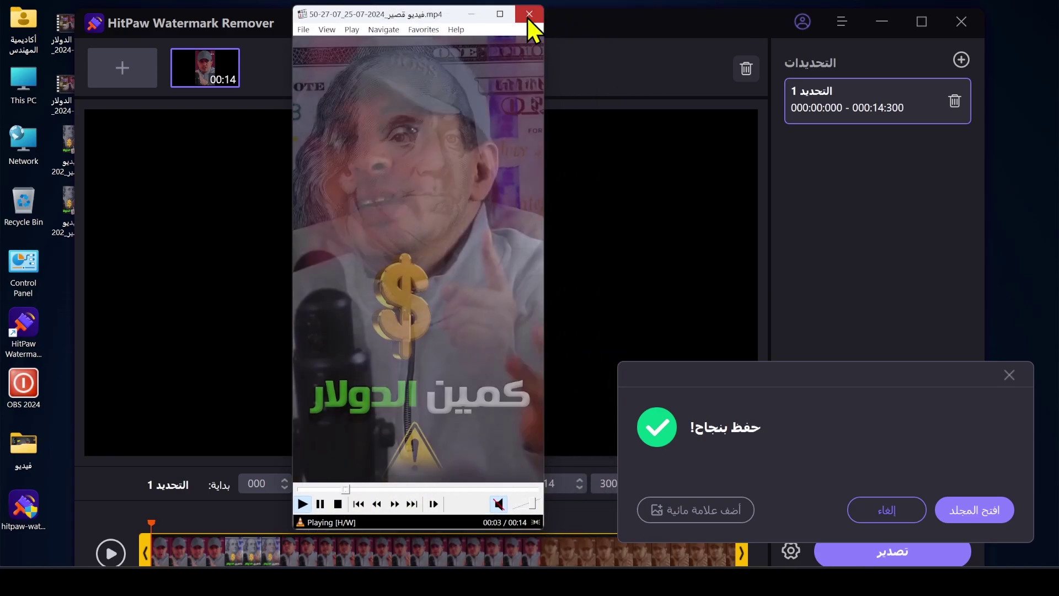
{"action": "left_click", "coordinate": [529, 13]}
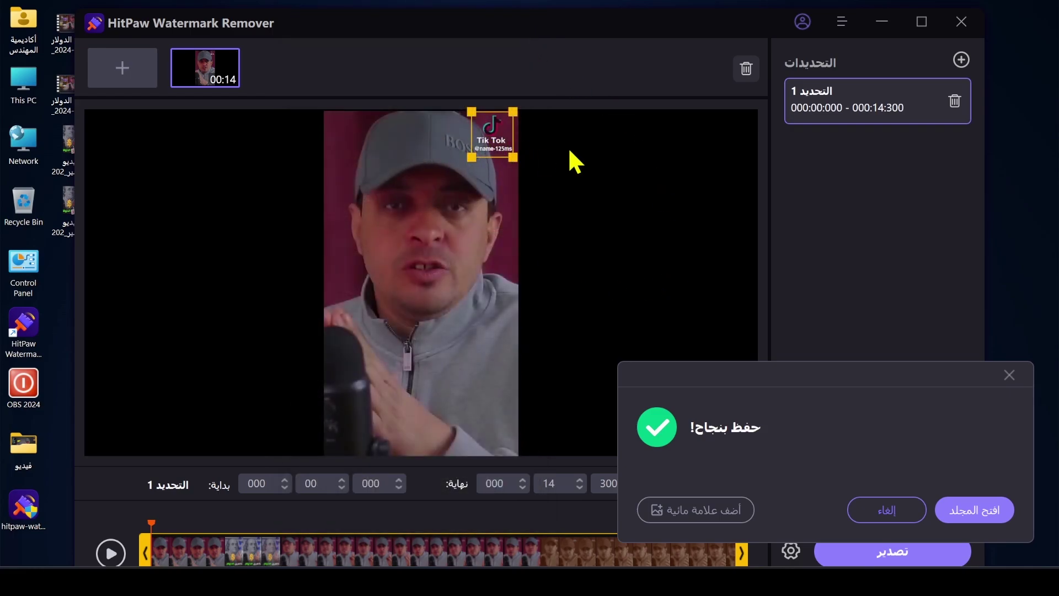
- Add live.png as an image watermark in the upper-right corner of the exported short video and export it
{"action": "left_click_drag", "start_coordinate": [727, 383], "coordinate": [549, 286]}
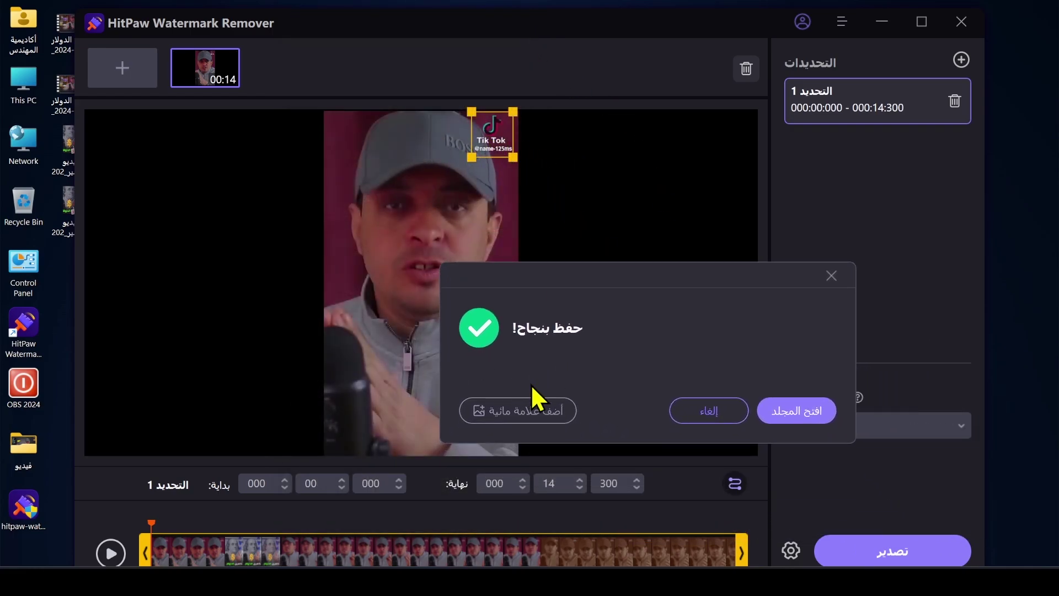
{"action": "left_click", "coordinate": [519, 412]}
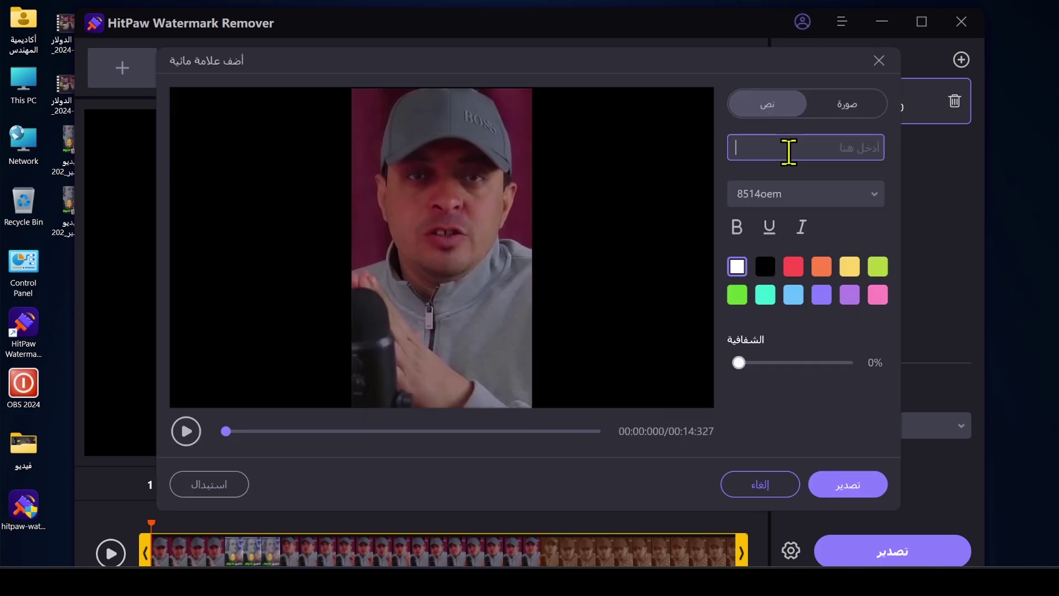
{"action": "left_click", "coordinate": [848, 110]}
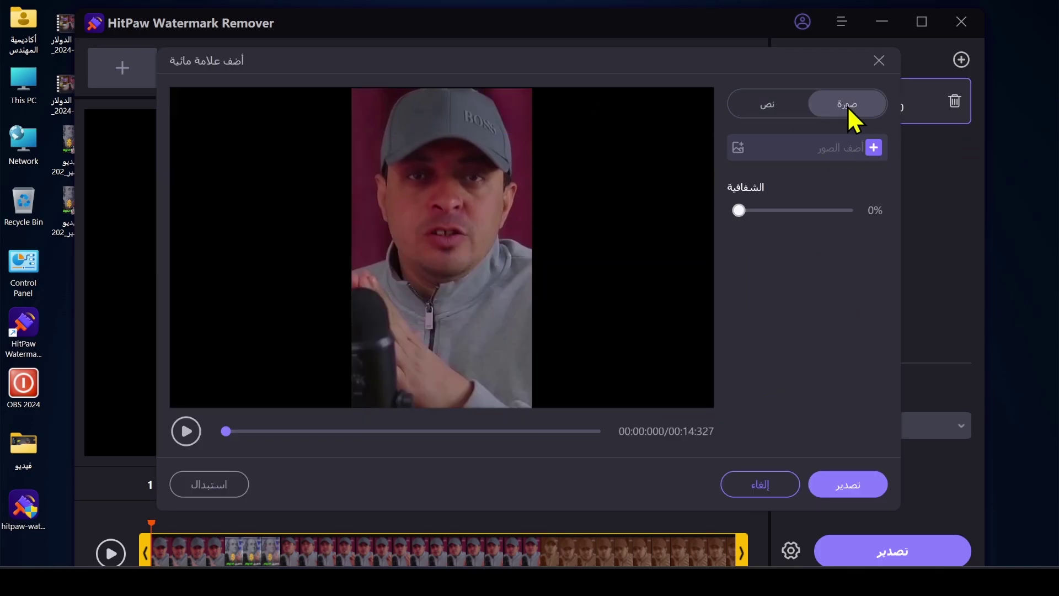
{"action": "left_click", "coordinate": [874, 148]}
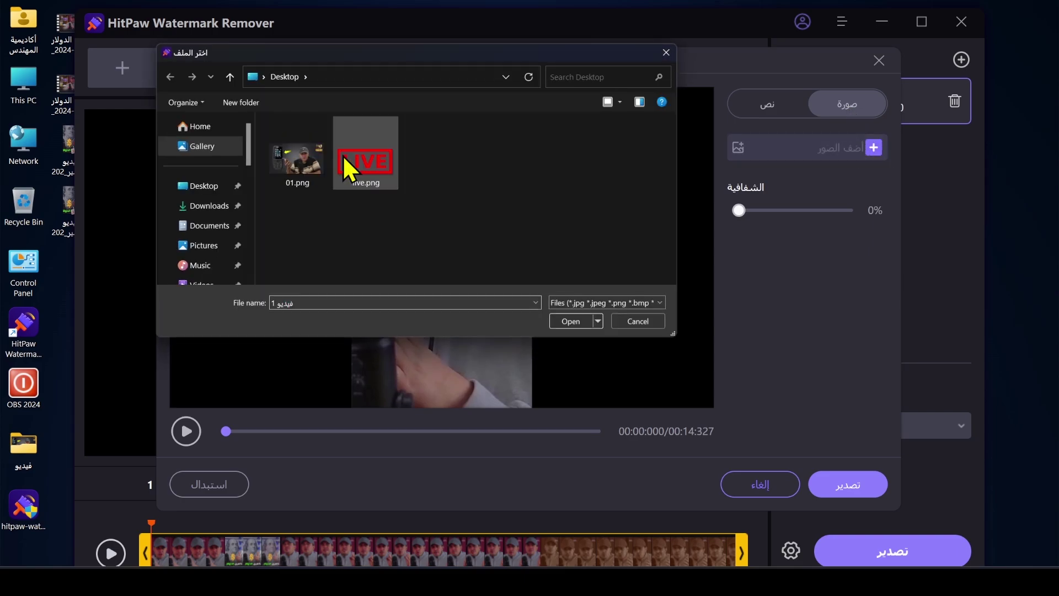
{"action": "double_click", "coordinate": [373, 161]}
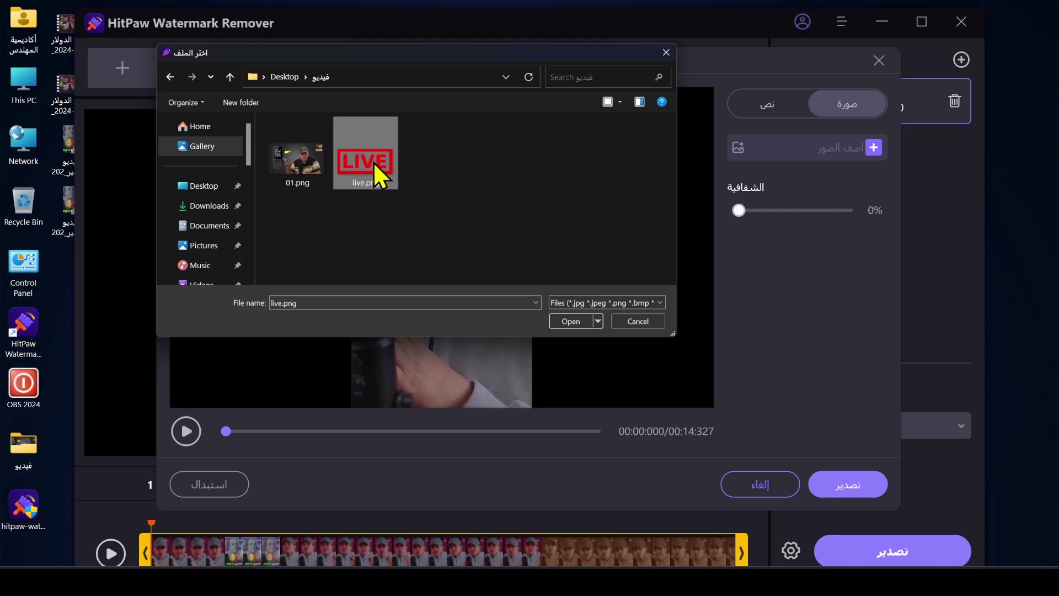
{"action": "left_click_drag", "start_coordinate": [437, 254], "coordinate": [472, 129]}
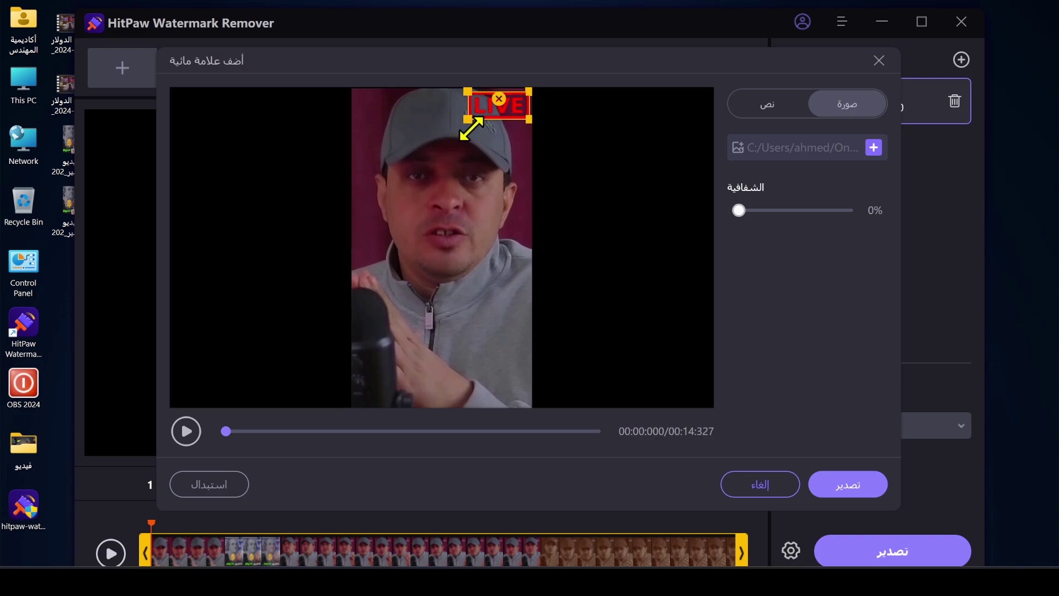
{"action": "left_click", "coordinate": [832, 482]}
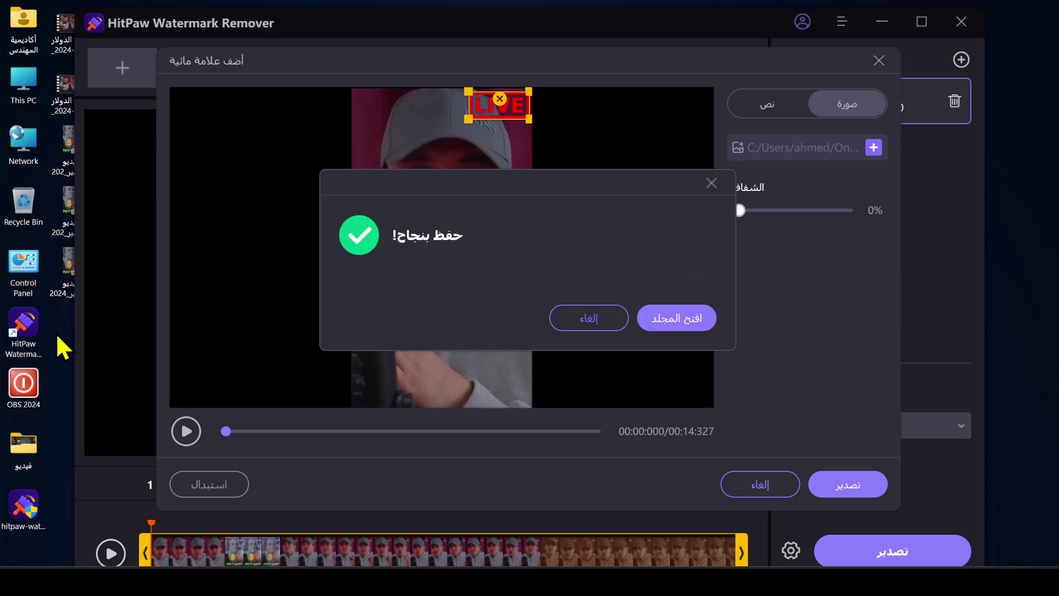
- Open the output folder, play the LIVE-watermarked clip in the media player and close it after checking
{"action": "left_click", "coordinate": [669, 323]}
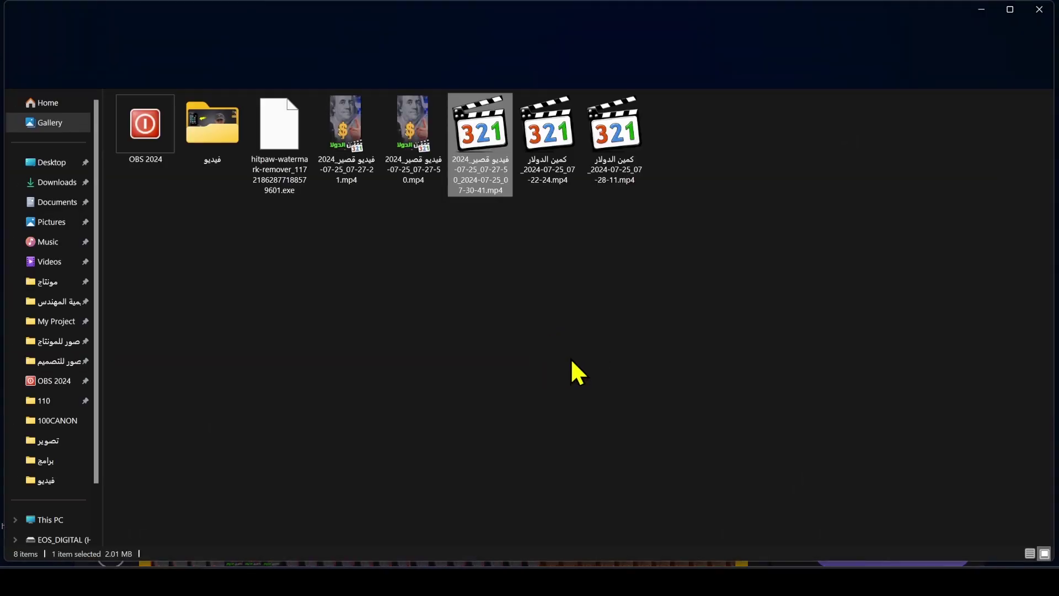
{"action": "double_click", "coordinate": [495, 174]}
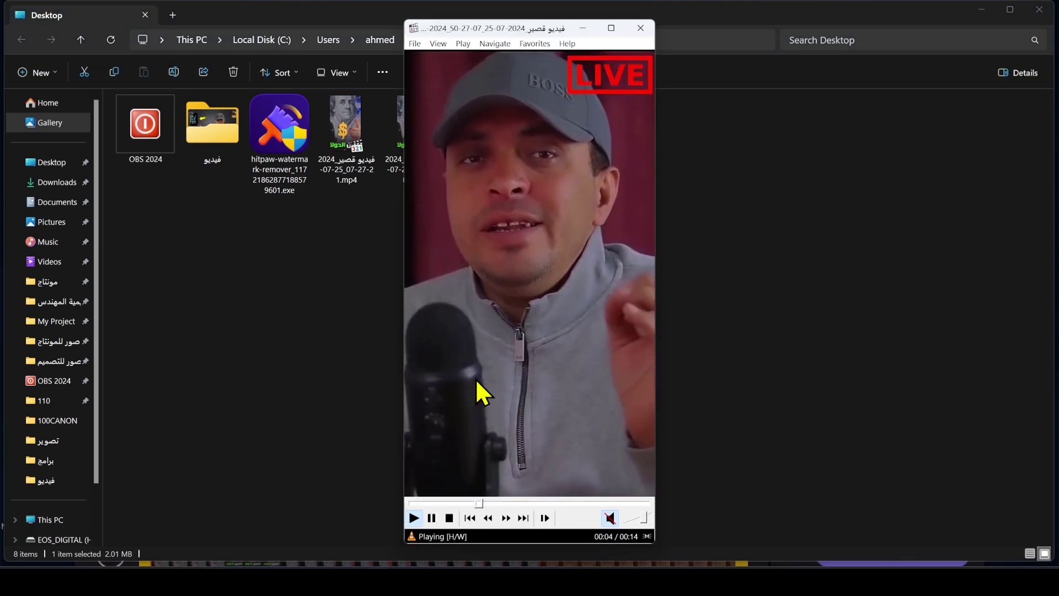
{"action": "left_click", "coordinate": [541, 503]}
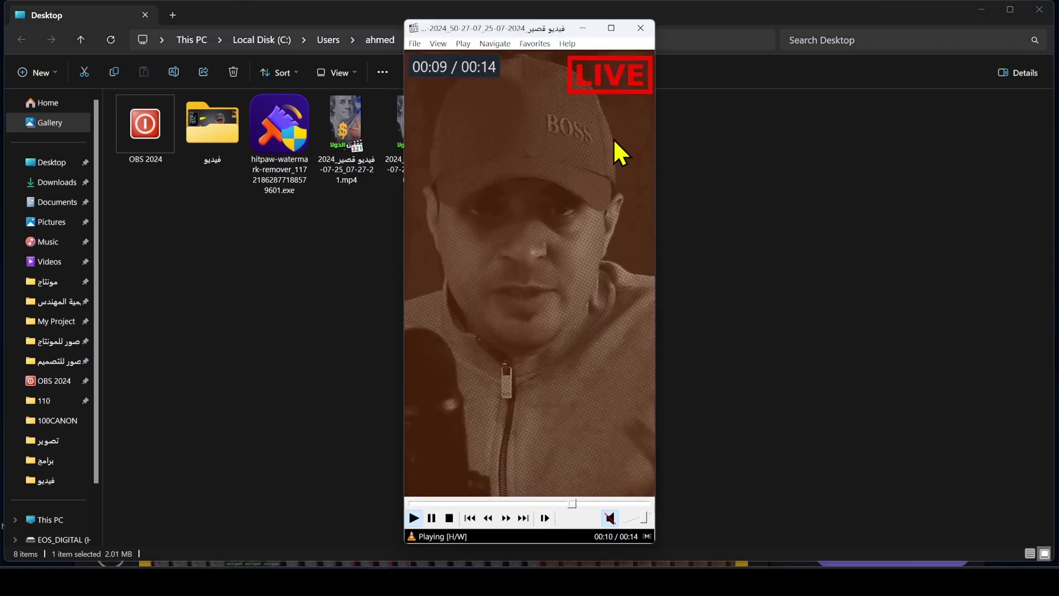
{"action": "left_click", "coordinate": [639, 28]}
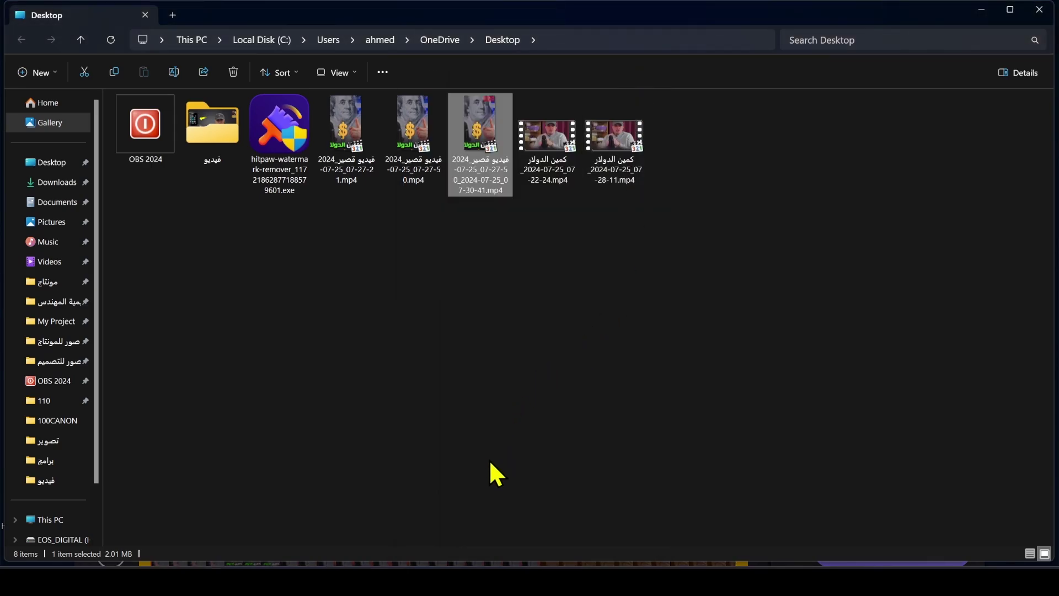
- Switch back to HitPaw Watermark Remover and leave the add-watermark editor
{"action": "key", "text": "alt+Tab"}
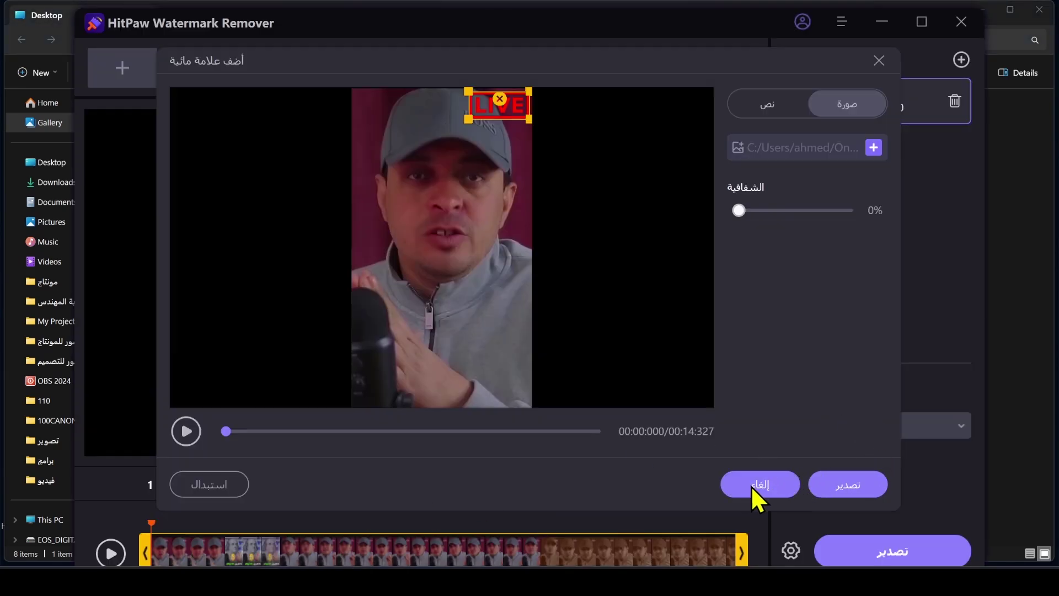
{"action": "left_click", "coordinate": [751, 485]}
{"action": "left_click", "coordinate": [641, 323]}
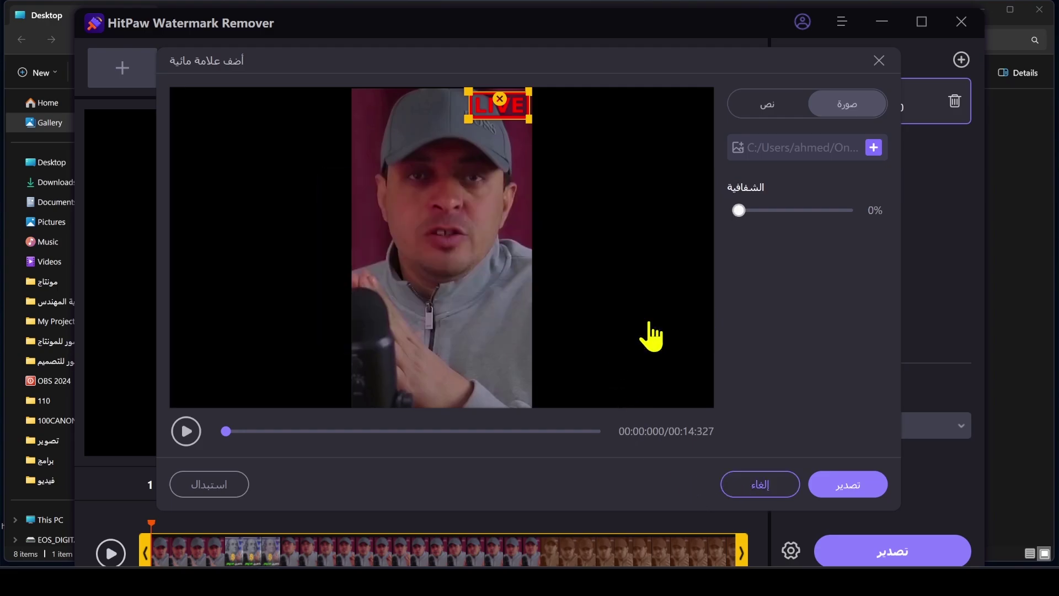
- Keep the loaded video and turn on tracking for the TikTok logo selection التحديد 1
{"action": "left_click", "coordinate": [747, 68]}
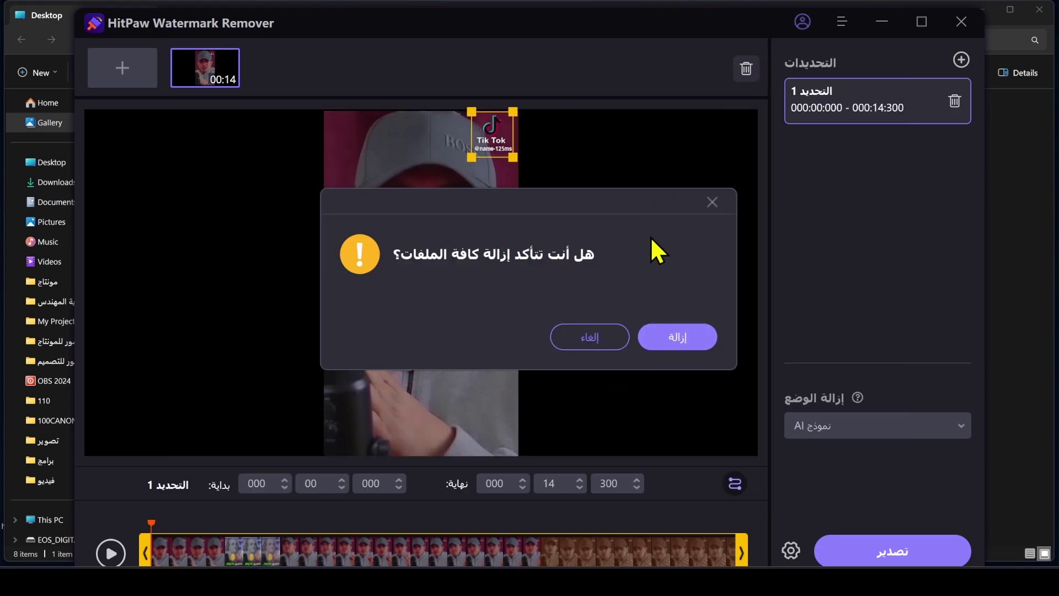
{"action": "left_click", "coordinate": [571, 338]}
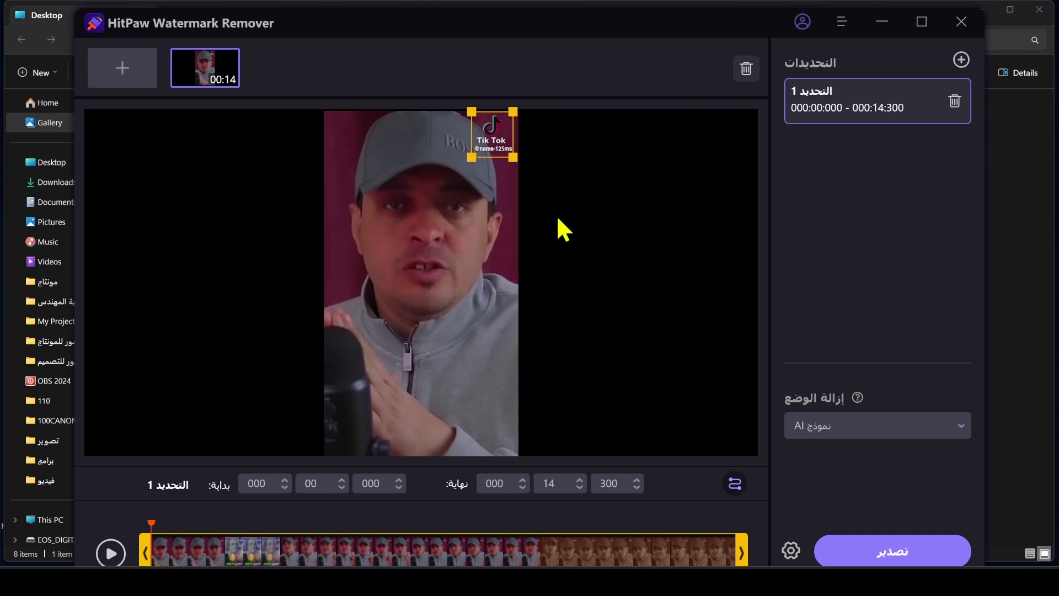
{"action": "left_click", "coordinate": [735, 482]}
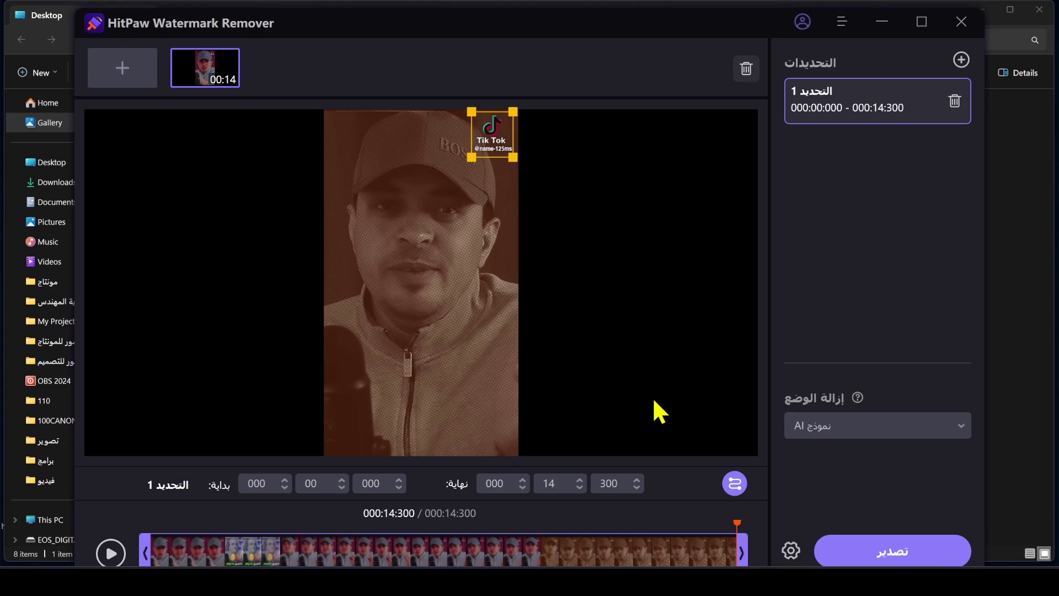
- Remove all loaded files and import the image 01.png from the فيديو folder
{"action": "left_click", "coordinate": [749, 76]}
{"action": "left_click", "coordinate": [670, 351]}
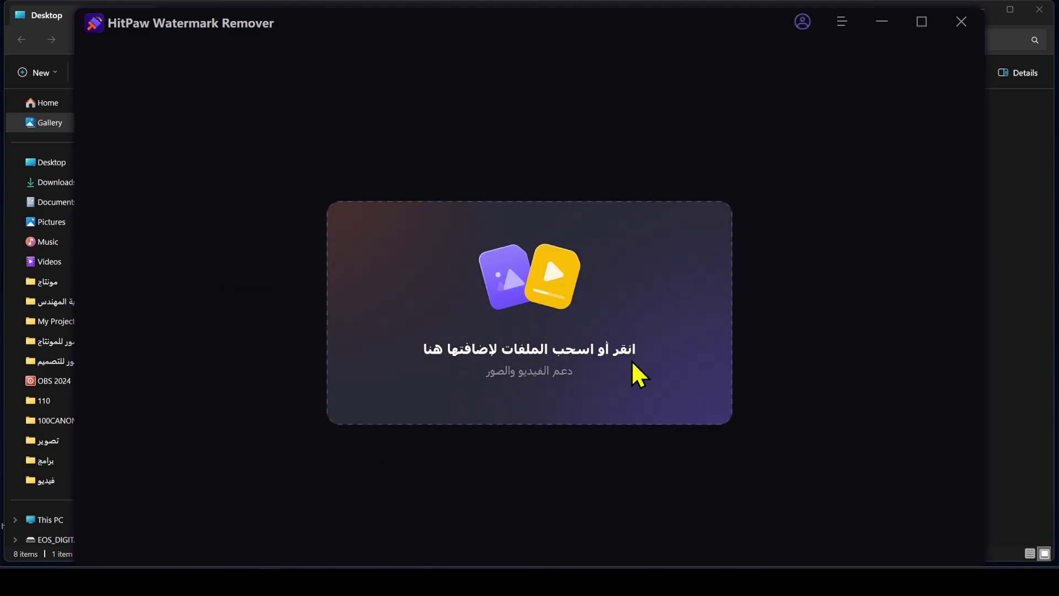
{"action": "left_click", "coordinate": [537, 342]}
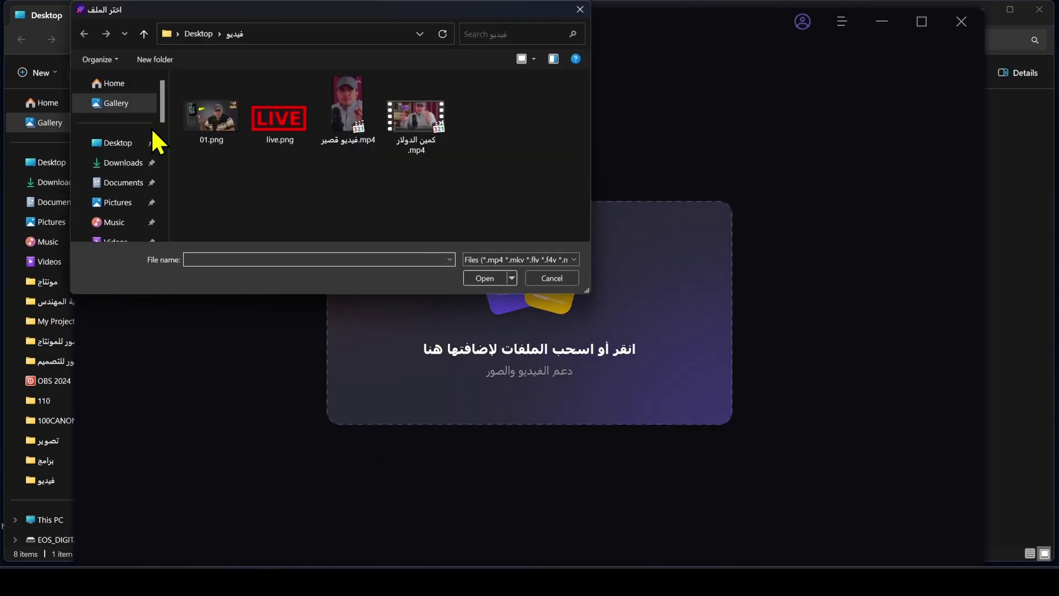
{"action": "double_click", "coordinate": [231, 128]}
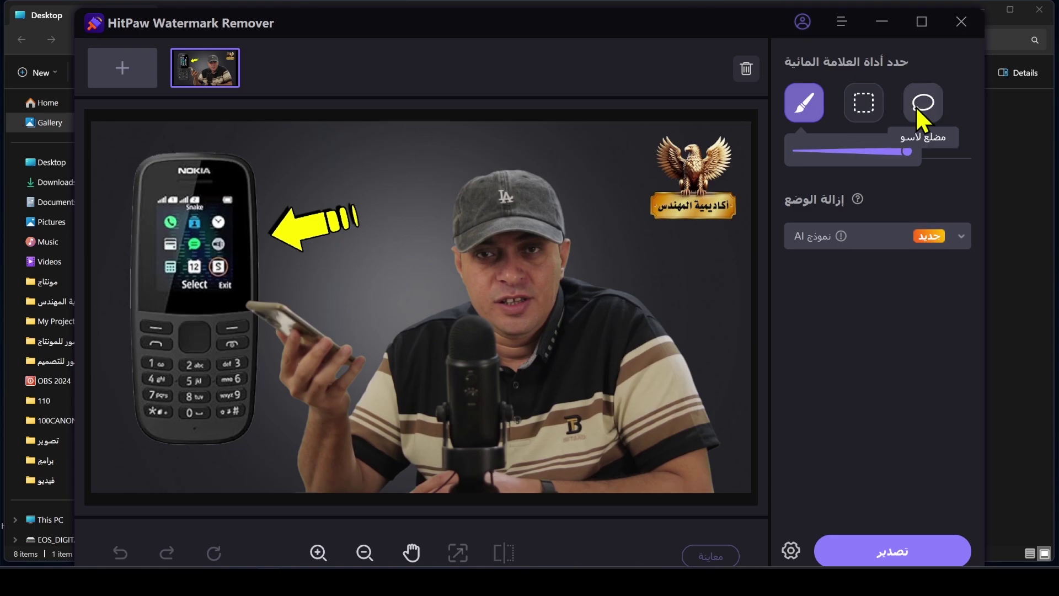
- Paint over the golden eagle logo with the brush at its largest size and preview its removal with نموذج AI
{"action": "mouse_move", "coordinate": [904, 152]}
{"action": "left_mouse_down"}
{"action": "mouse_move", "coordinate": [811, 157]}
{"action": "mouse_move", "coordinate": [921, 157]}
{"action": "left_mouse_up"}
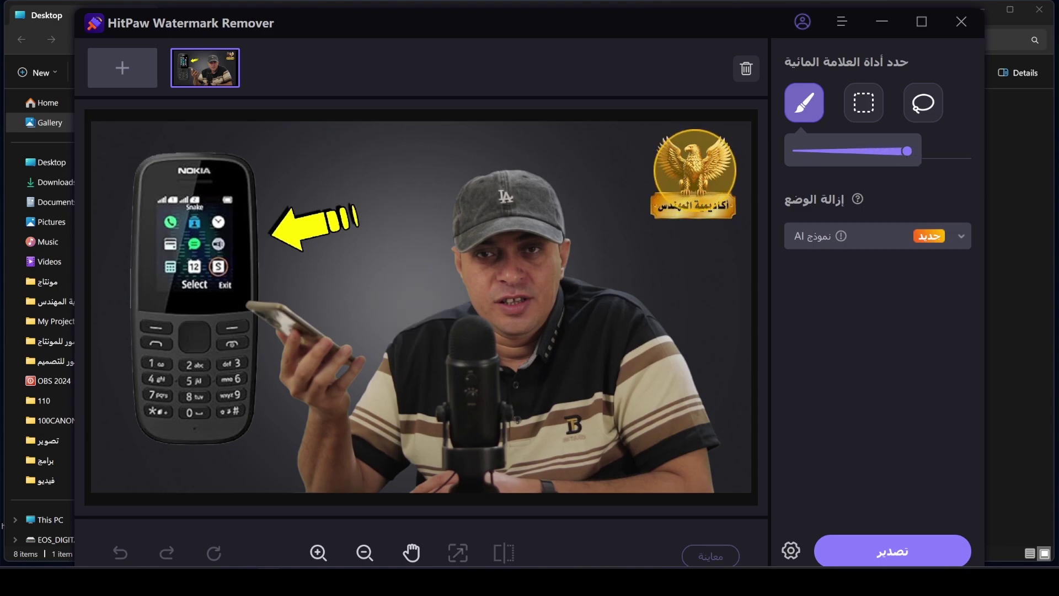
{"action": "mouse_move", "coordinate": [693, 174]}
{"action": "left_mouse_down"}
{"action": "mouse_move", "coordinate": [684, 165]}
{"action": "mouse_move", "coordinate": [670, 182]}
{"action": "mouse_move", "coordinate": [673, 162]}
{"action": "mouse_move", "coordinate": [681, 177]}
{"action": "mouse_move", "coordinate": [717, 146]}
{"action": "mouse_move", "coordinate": [728, 215]}
{"action": "left_mouse_up"}
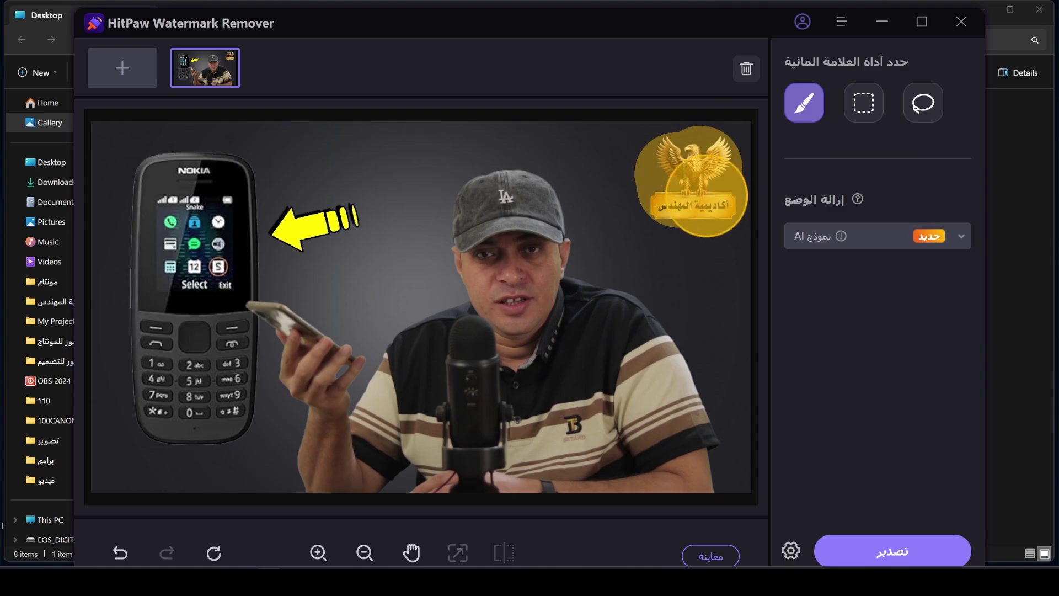
{"action": "left_click", "coordinate": [713, 556]}
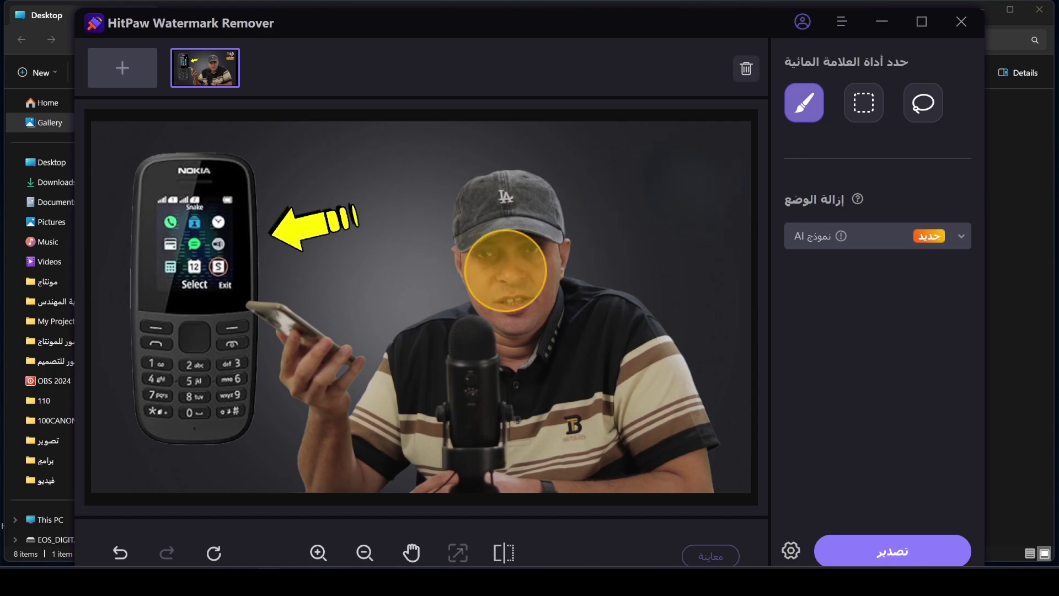
- Undo and redo the logo removal and brush strokes, and reset the image to its original state
{"action": "left_click", "coordinate": [121, 556]}
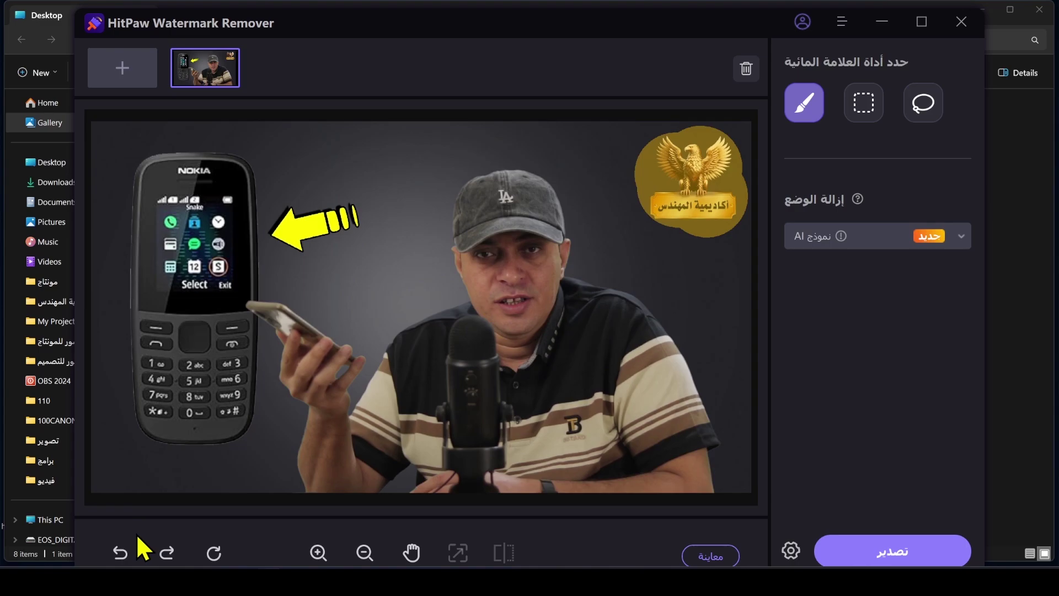
{"action": "left_click", "coordinate": [120, 552]}
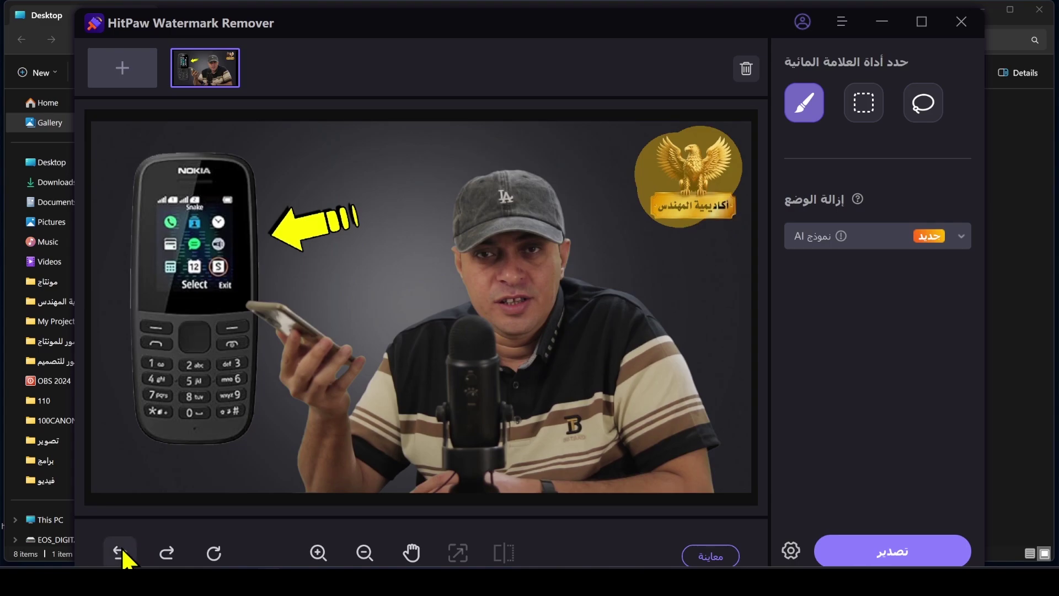
{"action": "left_click", "coordinate": [171, 553]}
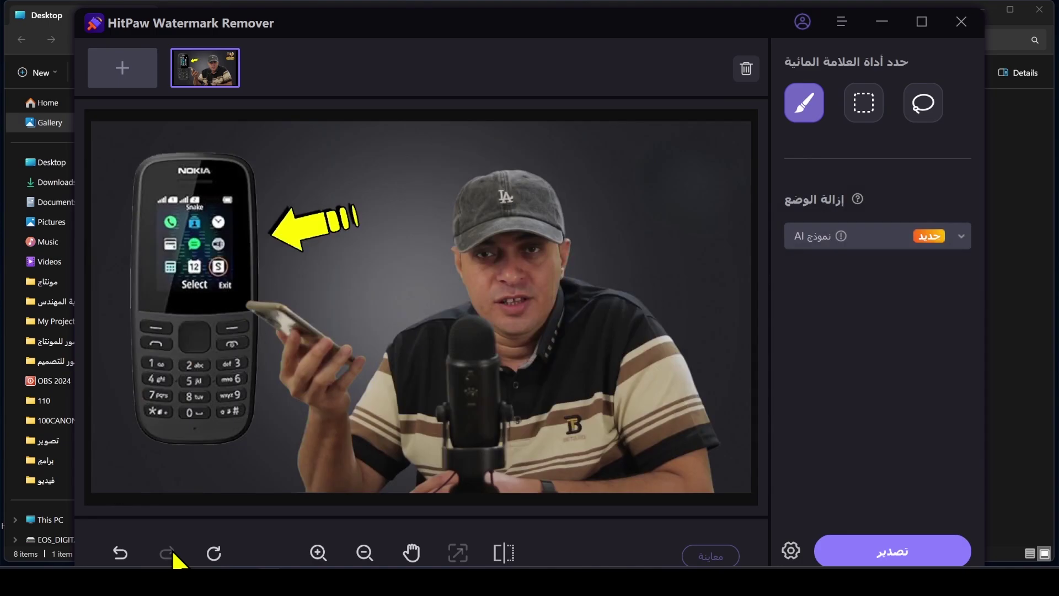
{"action": "left_click", "coordinate": [130, 552]}
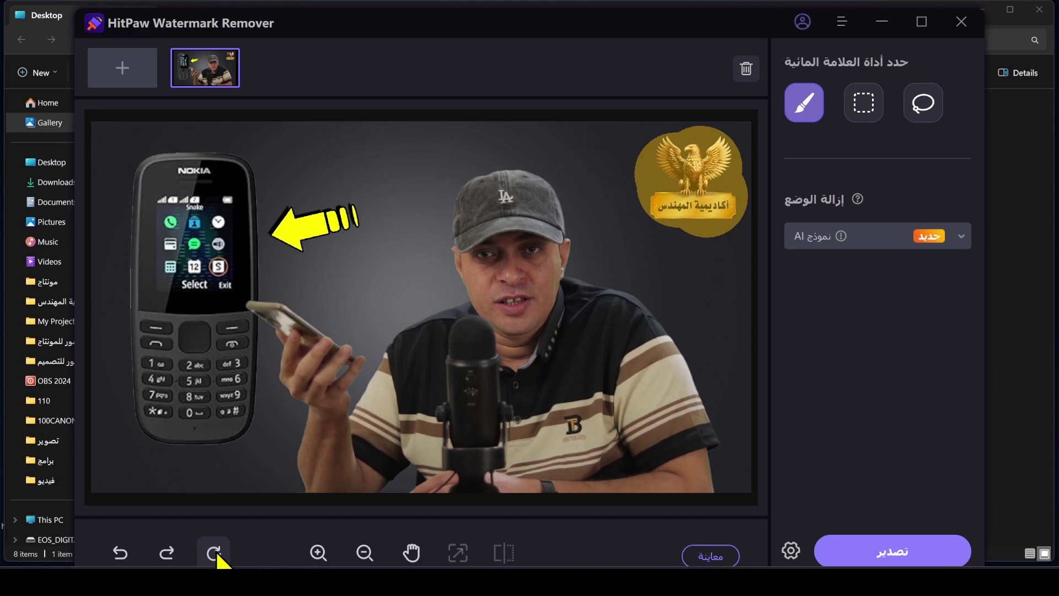
{"action": "left_click", "coordinate": [215, 553]}
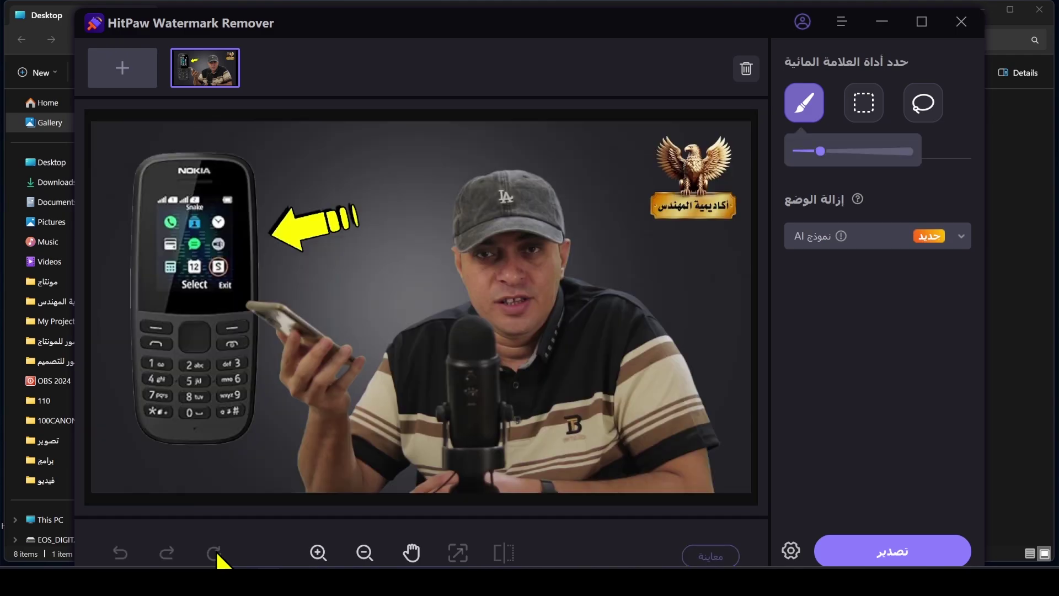
- Examine the image by zooming in and out, panning with the hand tool and fitting it back to the preview area
{"action": "left_click", "coordinate": [318, 553]}
{"action": "left_click", "coordinate": [318, 552]}
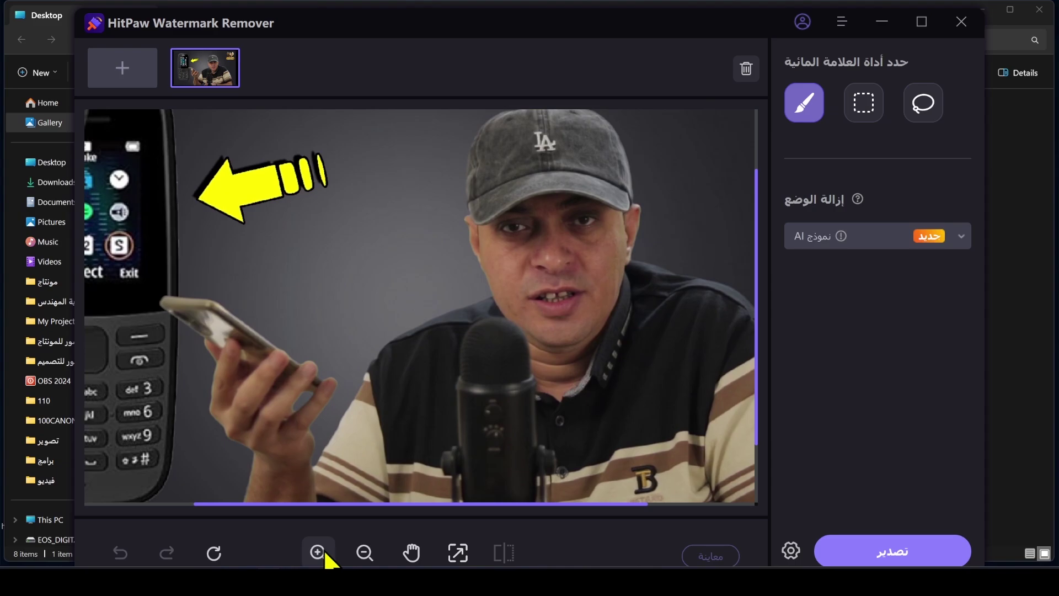
{"action": "left_click", "coordinate": [364, 553]}
{"action": "left_click", "coordinate": [364, 552]}
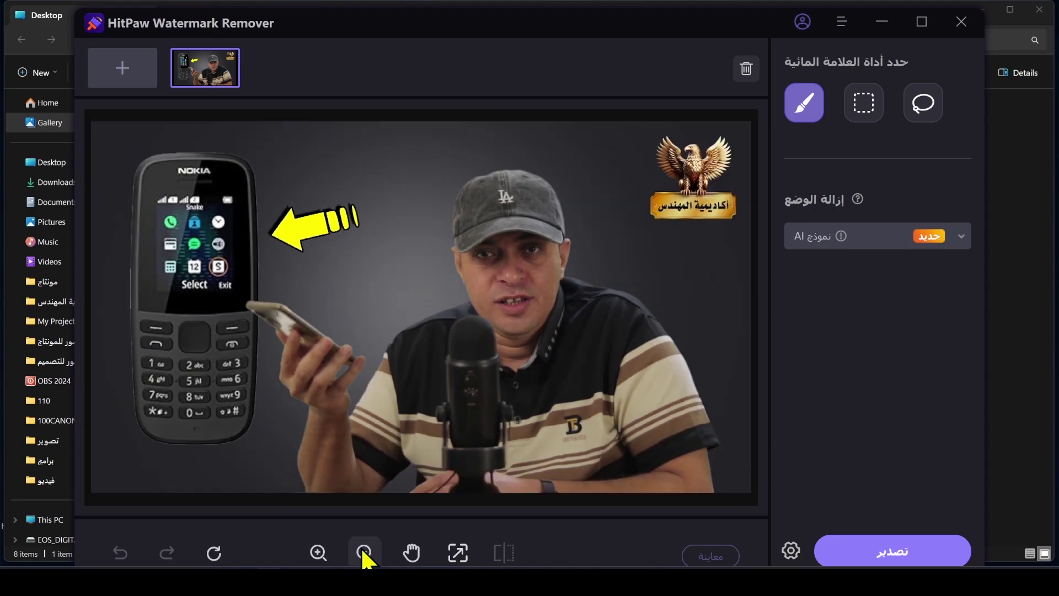
{"action": "left_click", "coordinate": [364, 552]}
{"action": "left_click", "coordinate": [411, 553]}
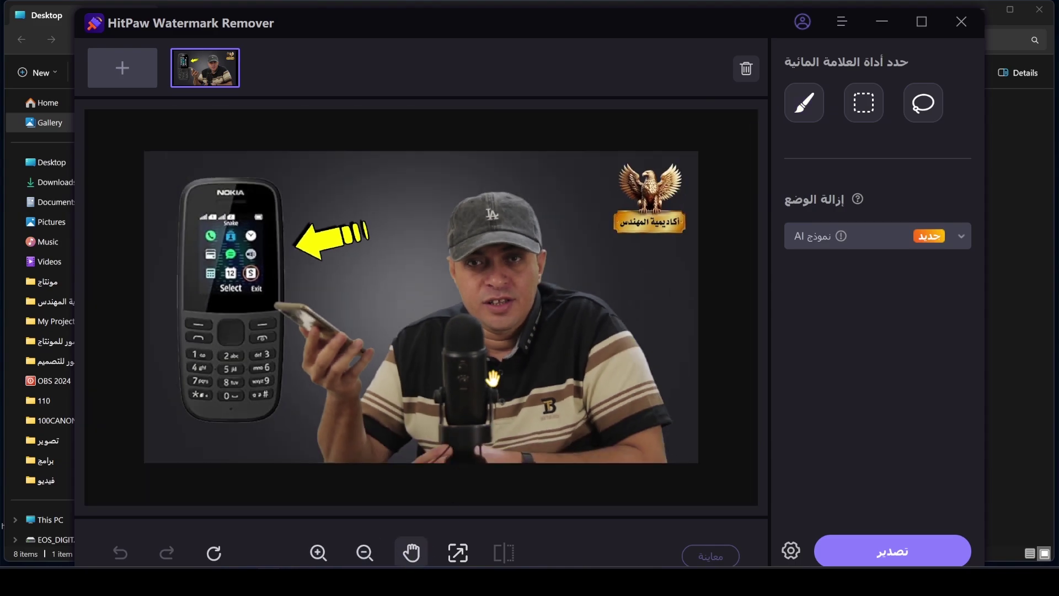
{"action": "left_click", "coordinate": [318, 552]}
{"action": "left_click", "coordinate": [318, 552]}
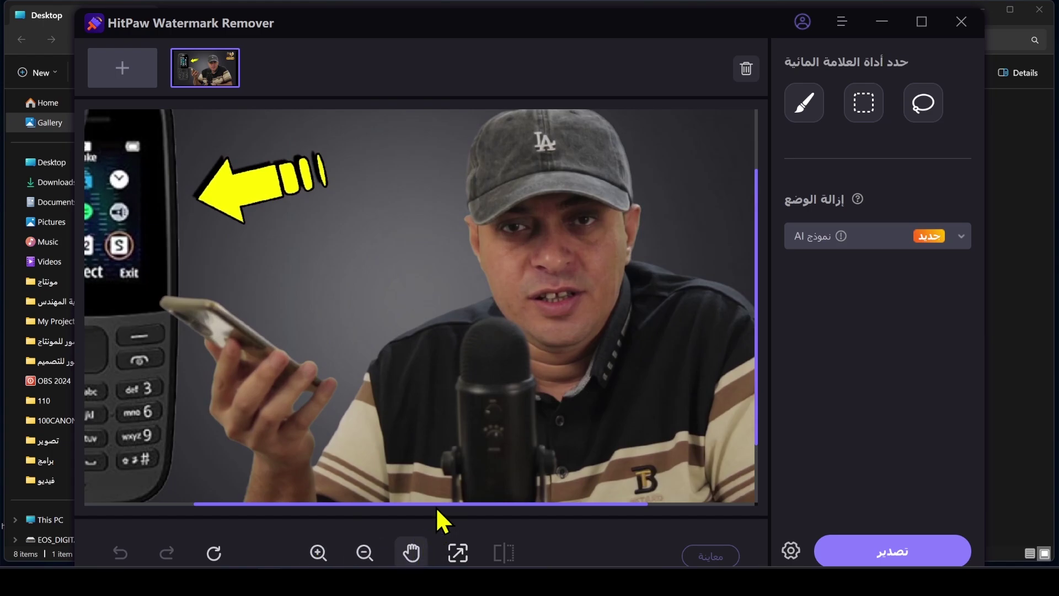
{"action": "left_click_drag", "start_coordinate": [419, 353], "coordinate": [266, 377]}
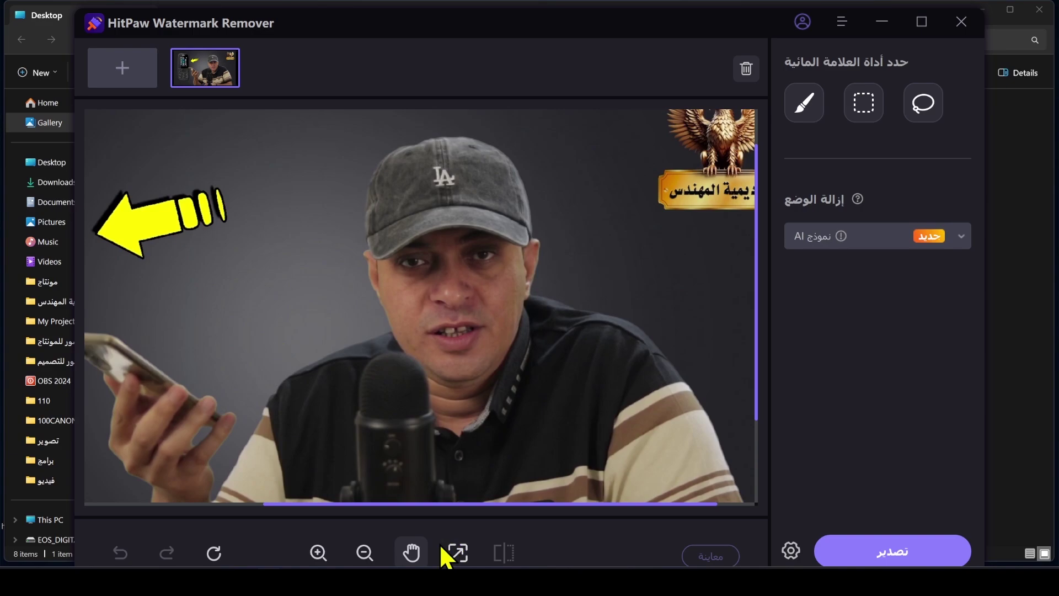
{"action": "left_click", "coordinate": [457, 552]}
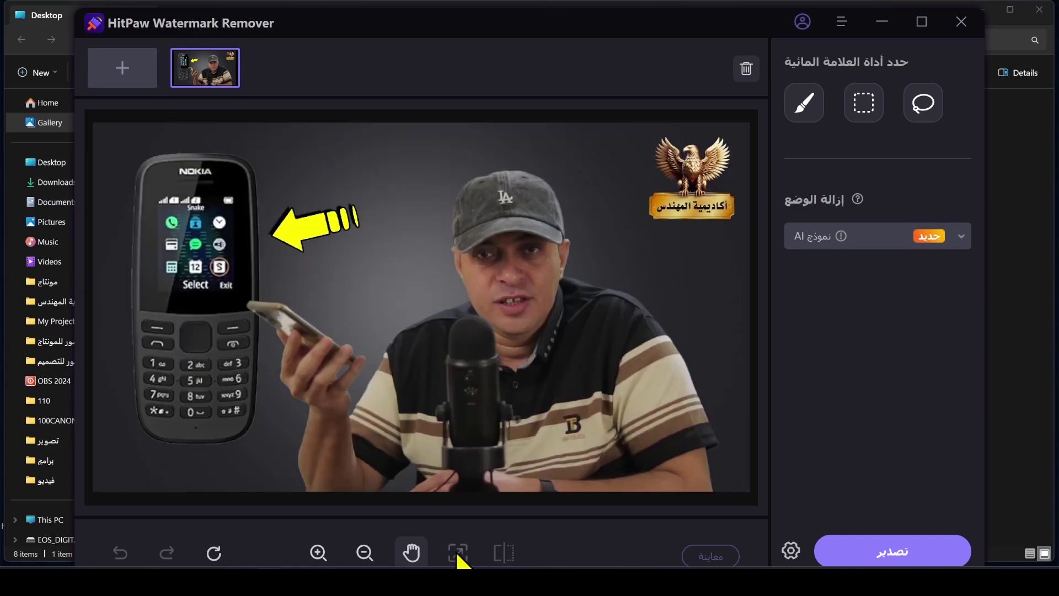